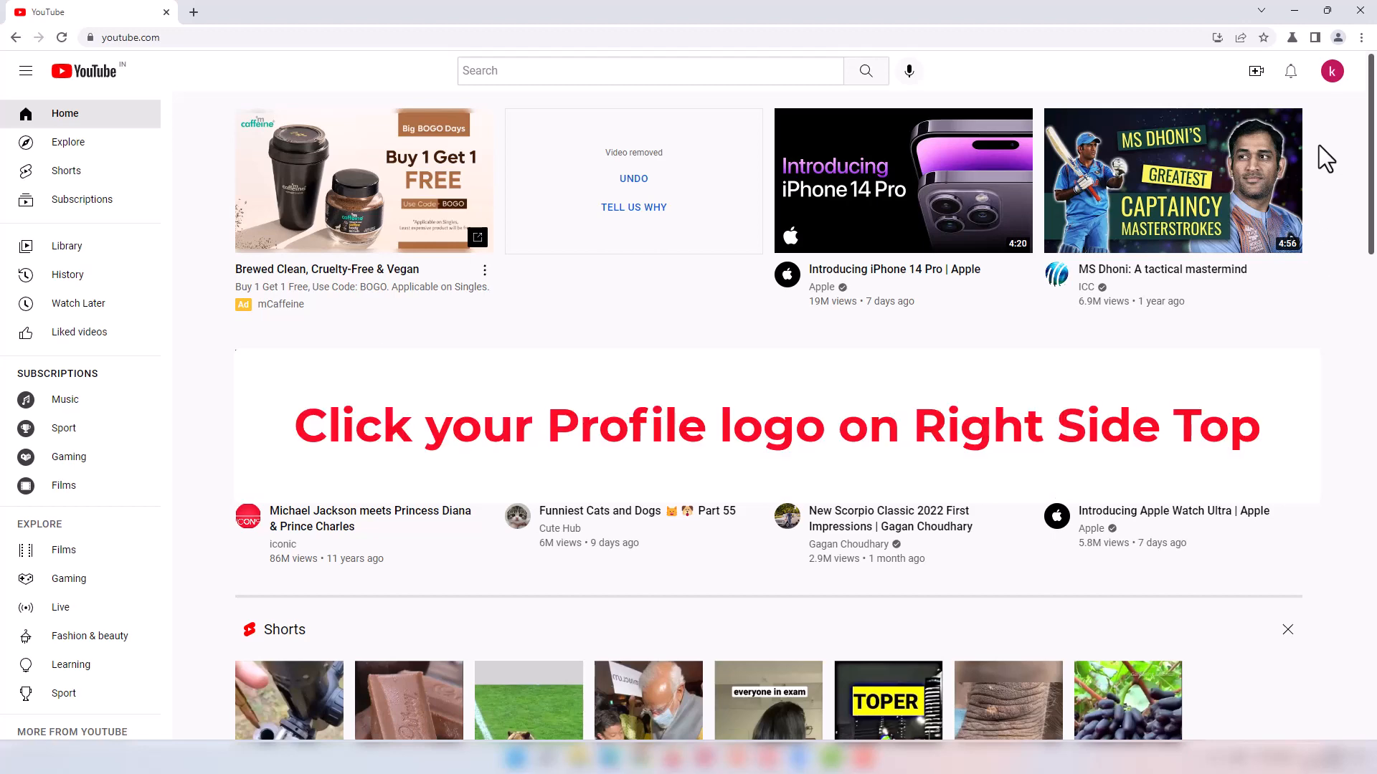
Step: Start creating a new channel from the account menu
click(1331, 77)
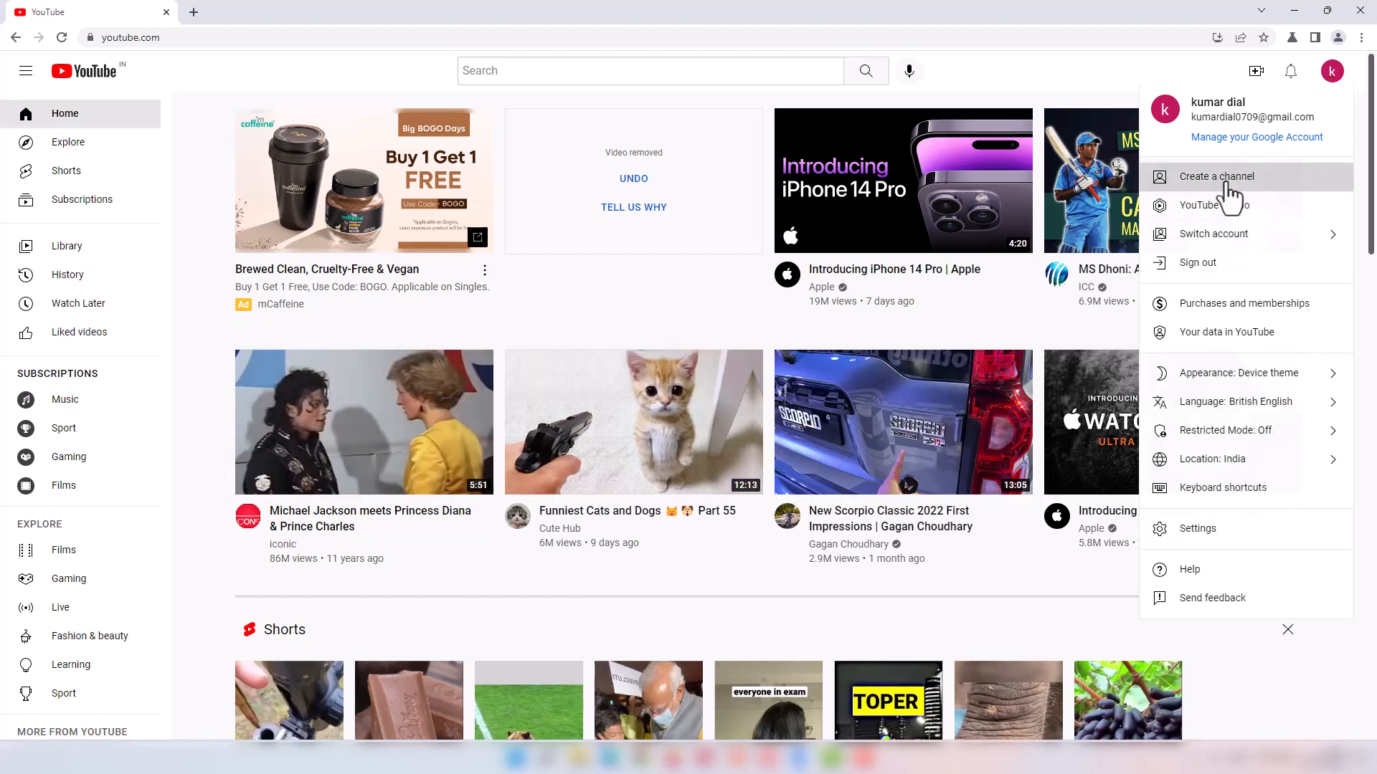
click(1228, 185)
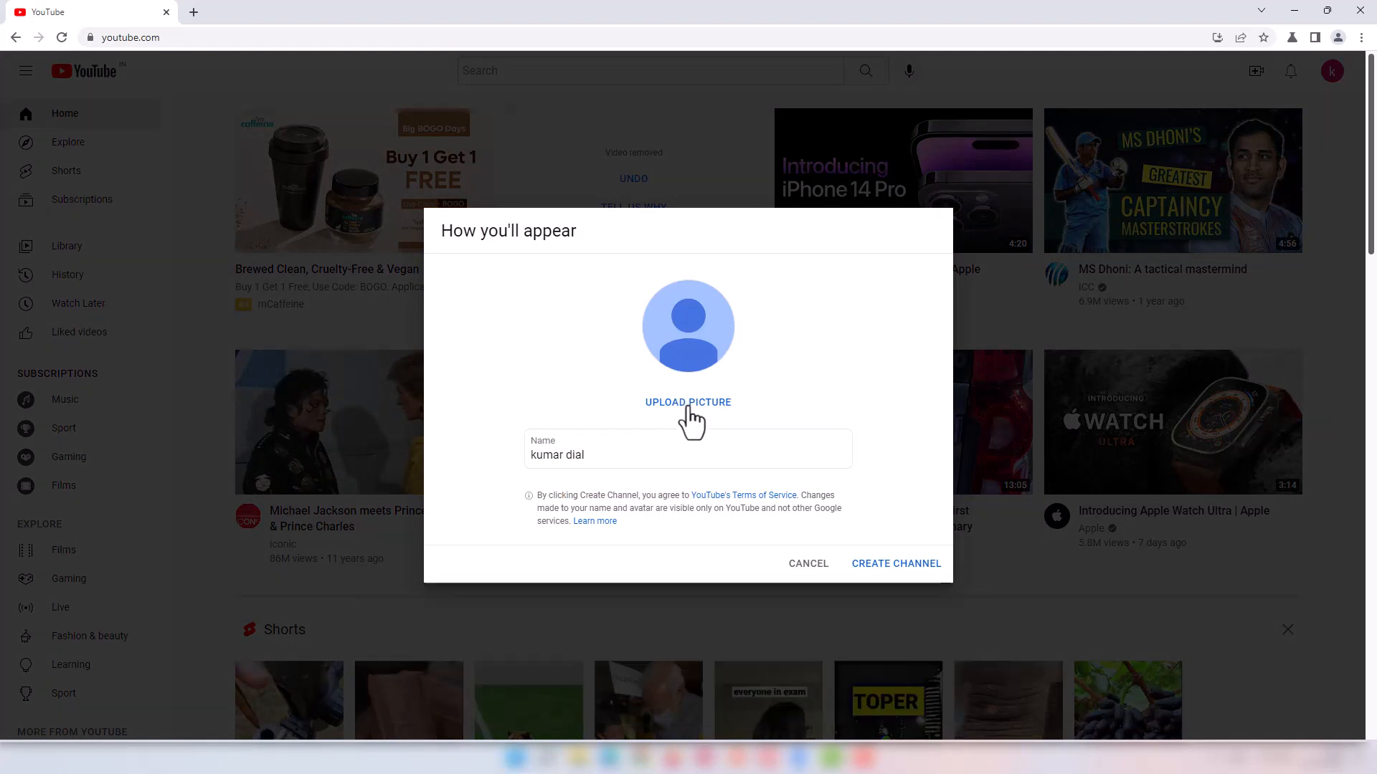
Step: Upload the ORBIDO logo as the picture, rename the channel to ORBIDO, and create it
click(690, 405)
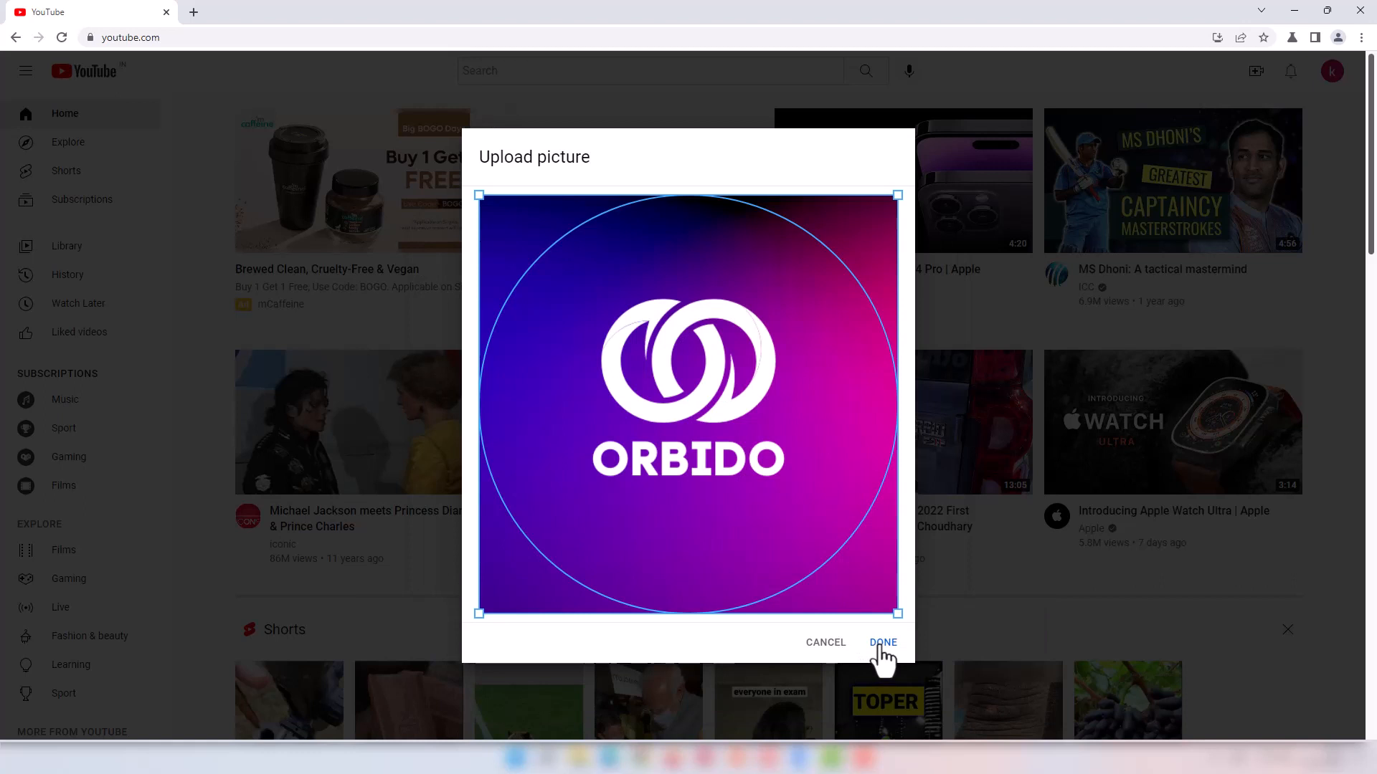
click(880, 642)
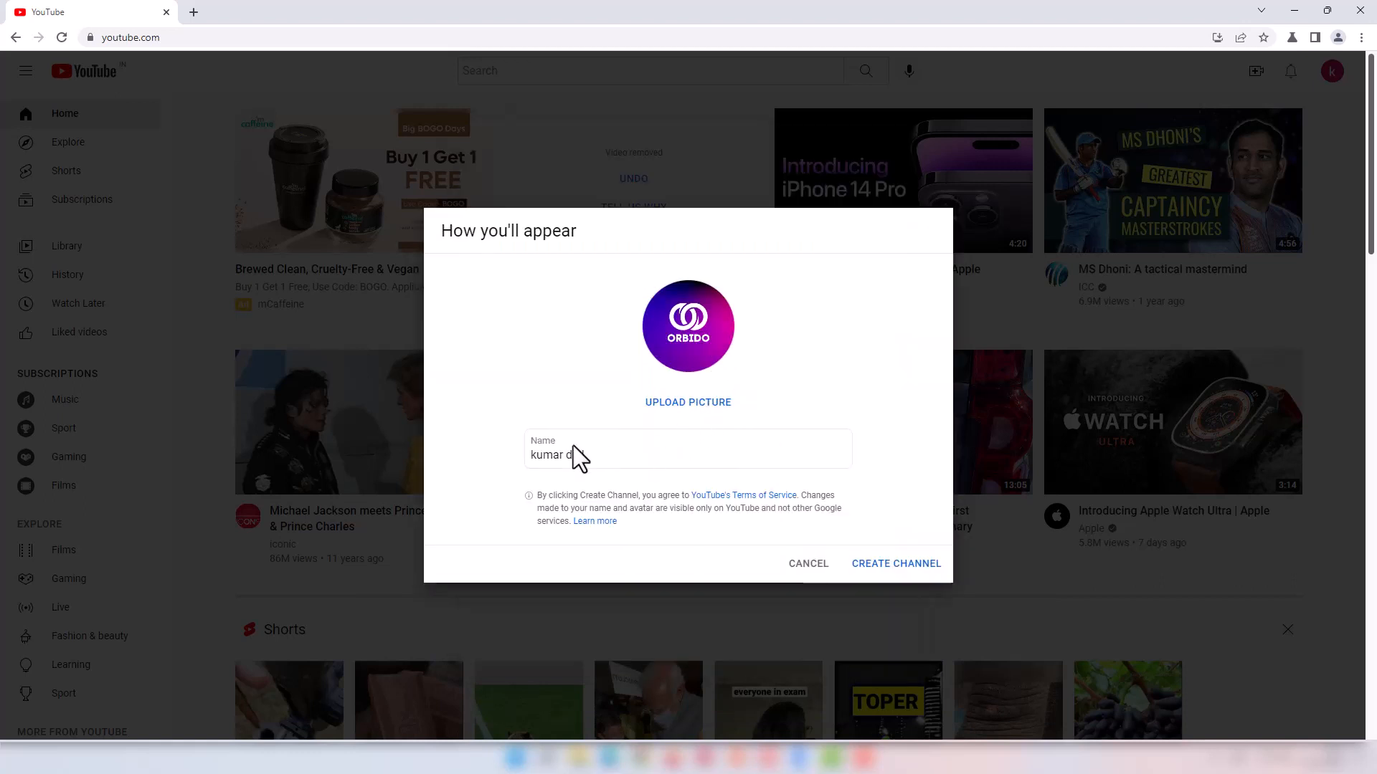
click(592, 439)
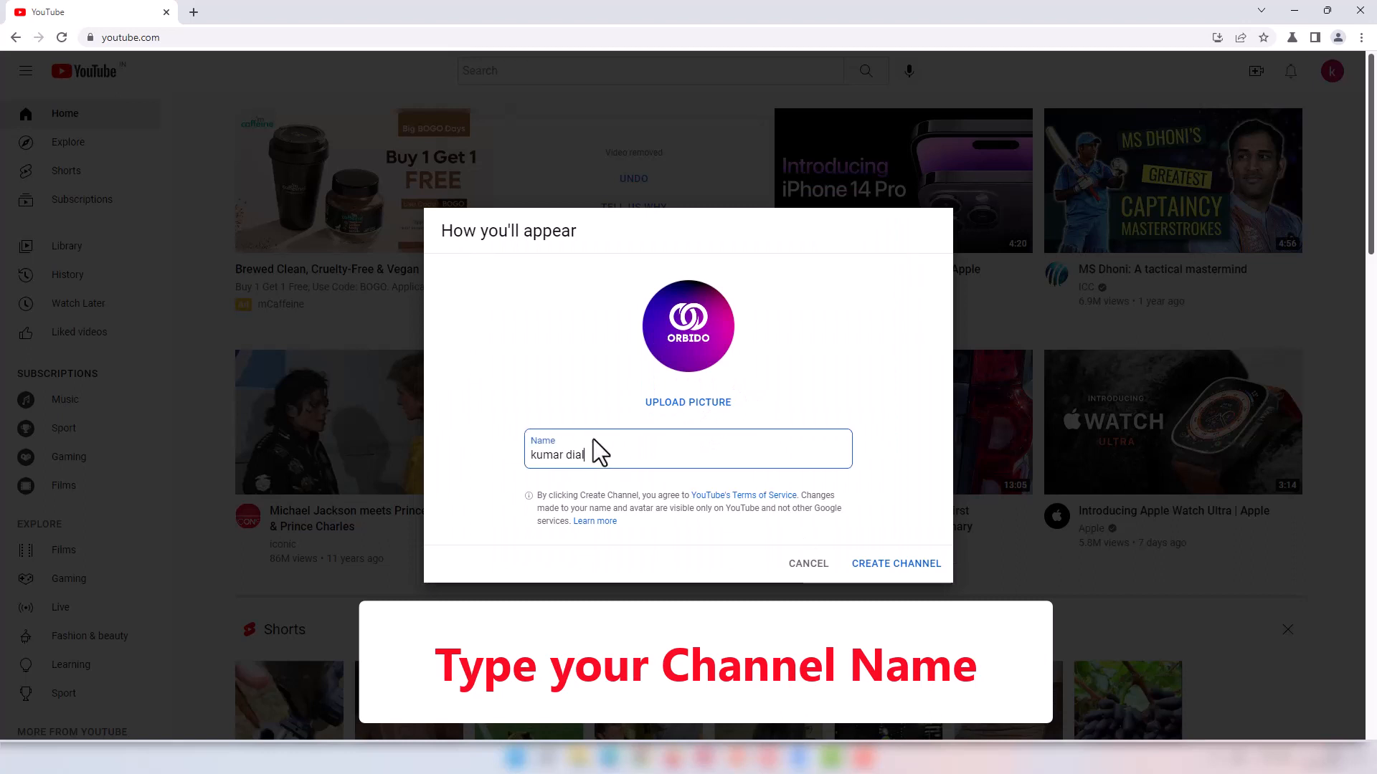
triple_click(559, 455)
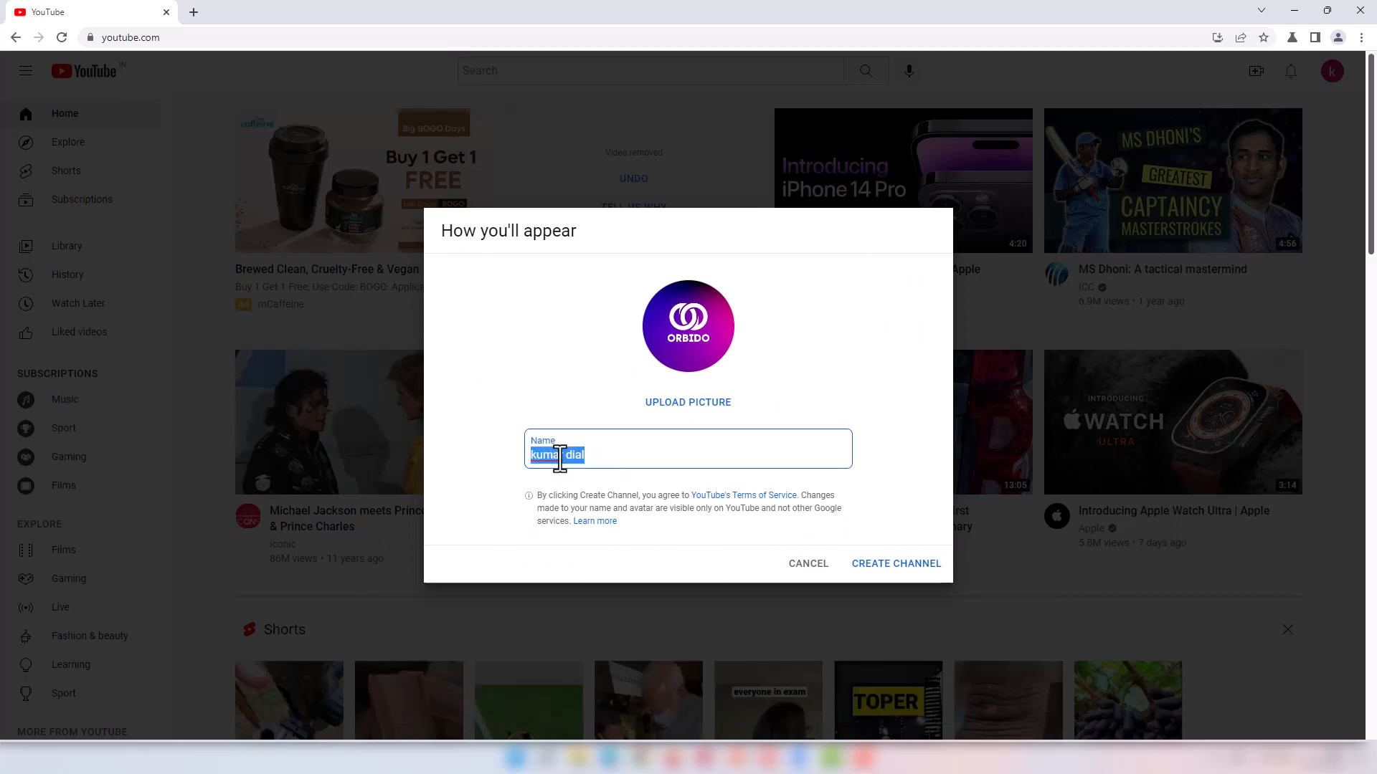
key(BackSpace)
text(ORBIDO)
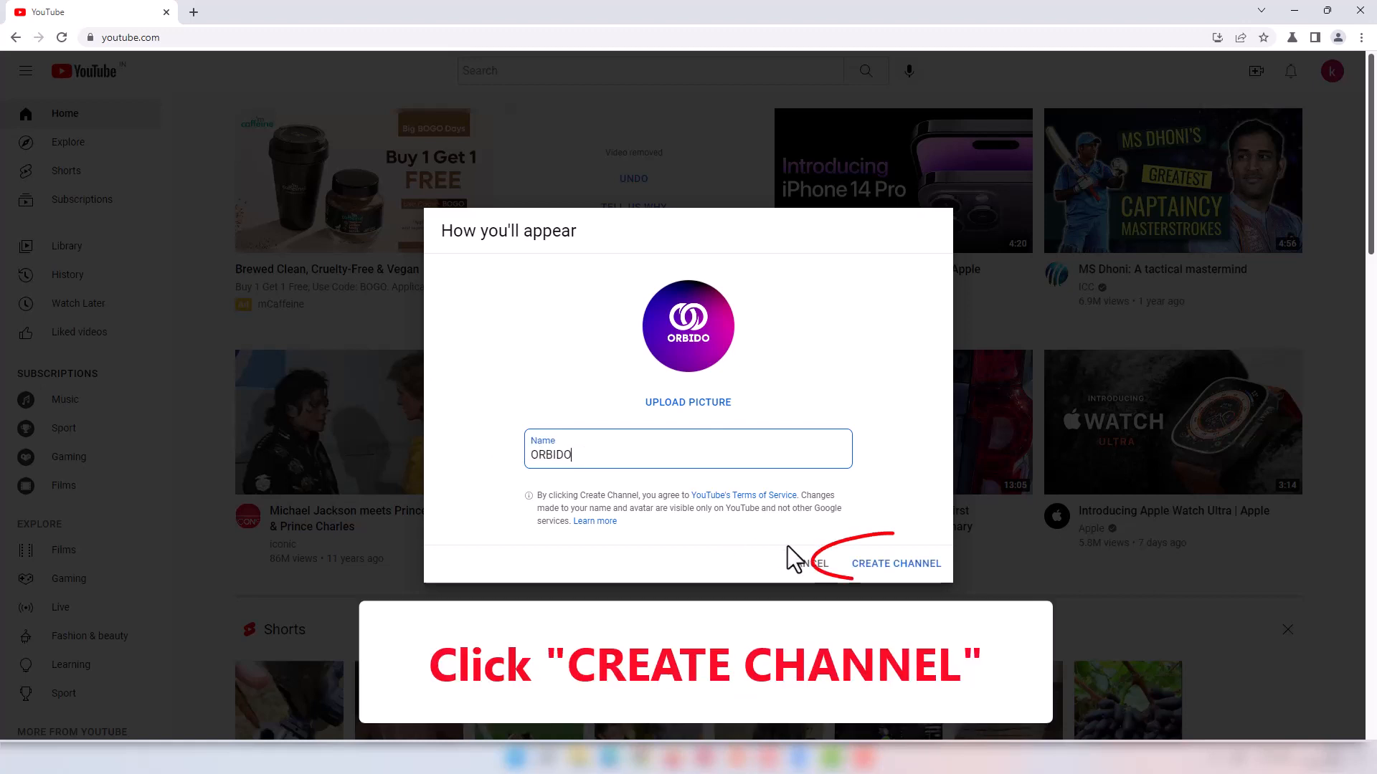
click(889, 567)
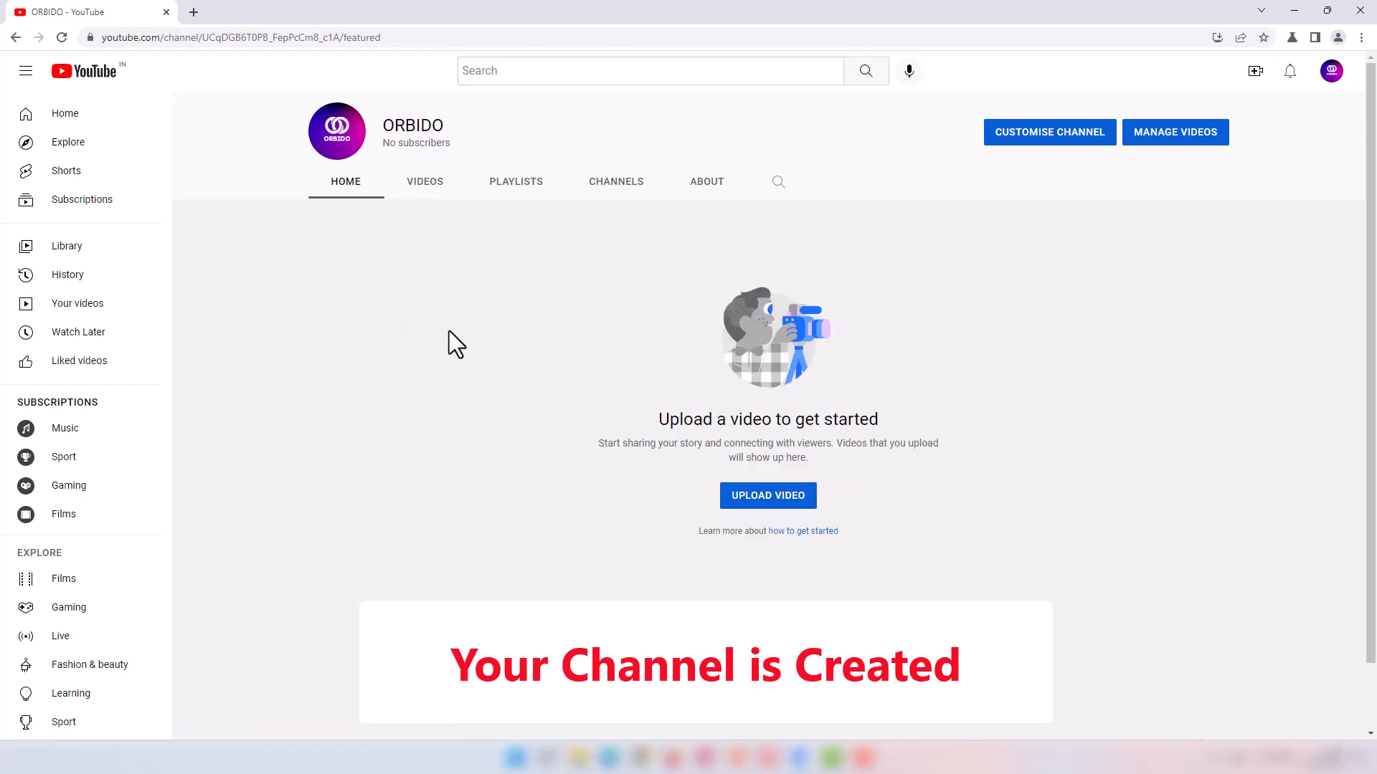
Step: Open channel customisation in YouTube Studio and dismiss the welcome, dark theme and tip popups
click(1061, 142)
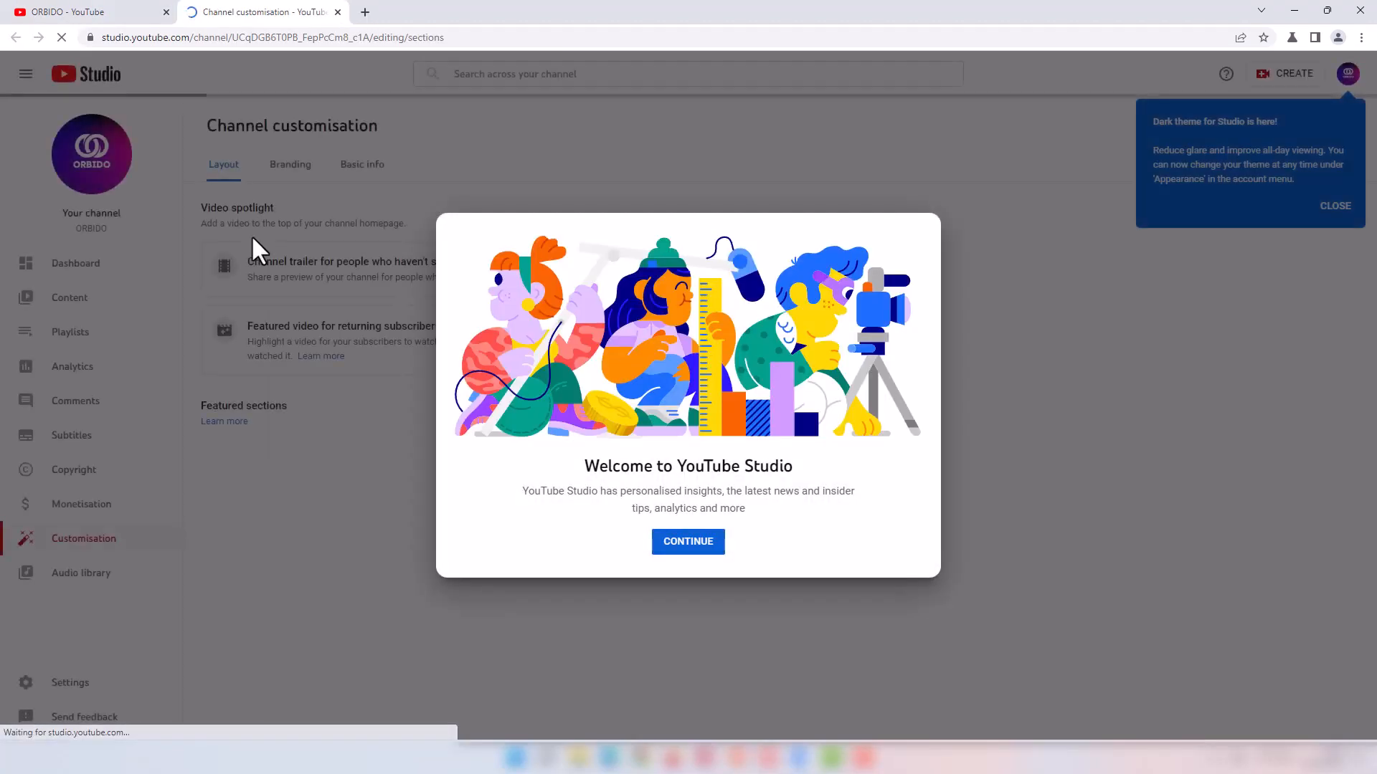
click(670, 543)
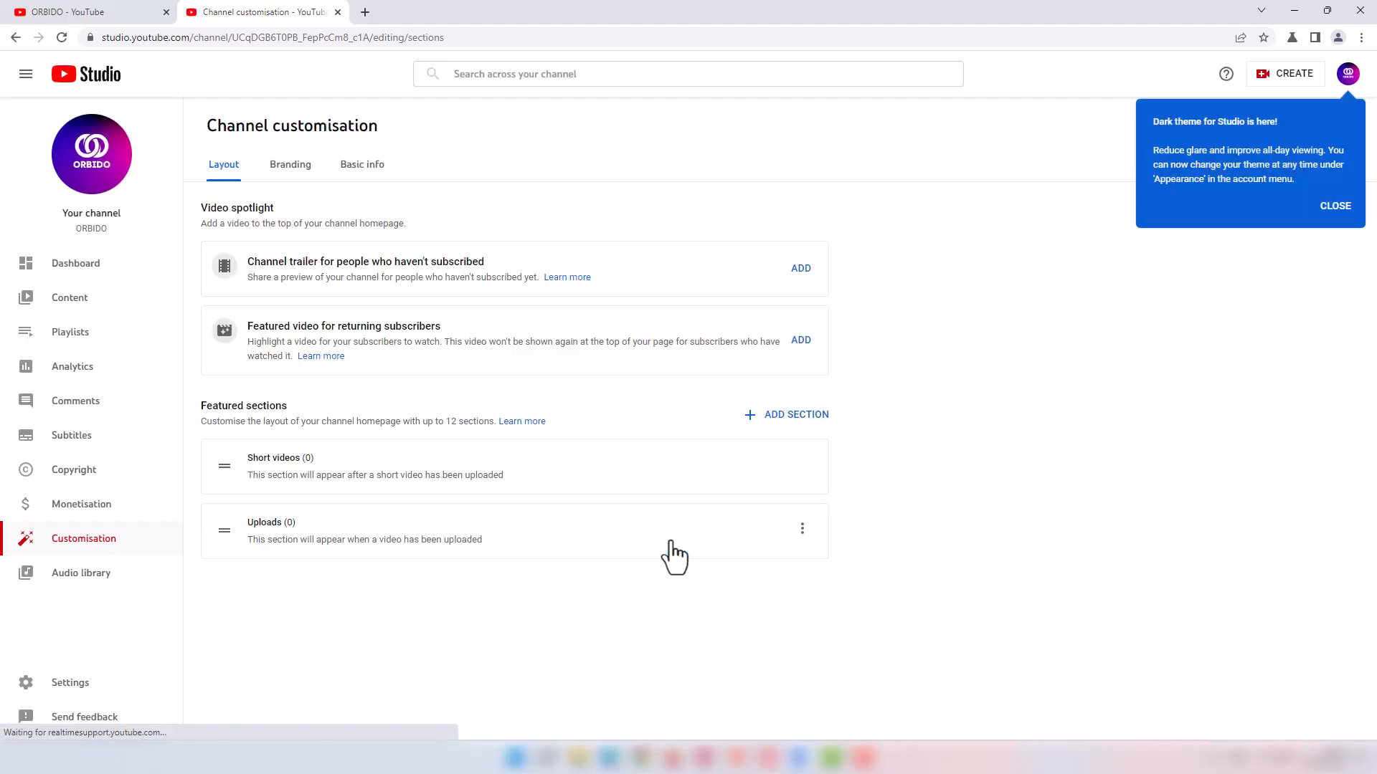
click(1334, 207)
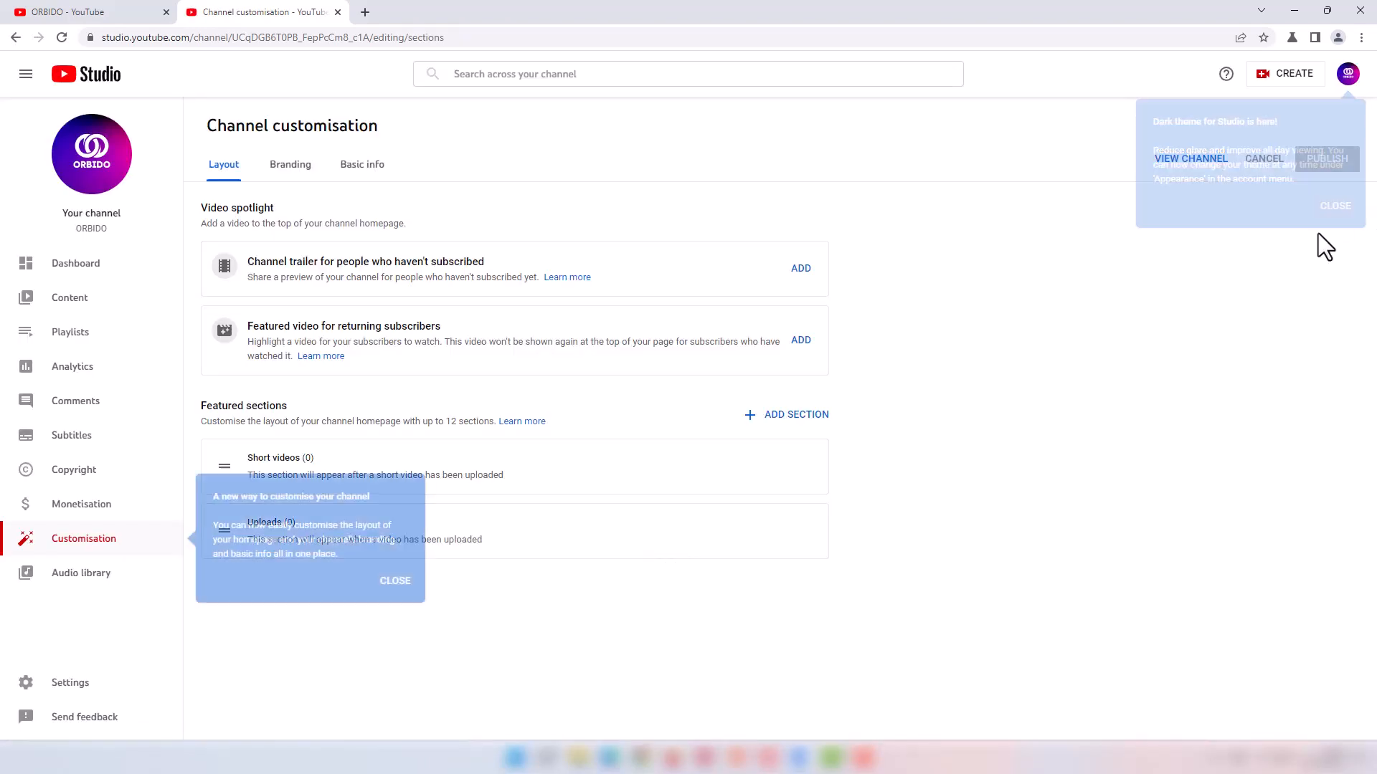
click(403, 581)
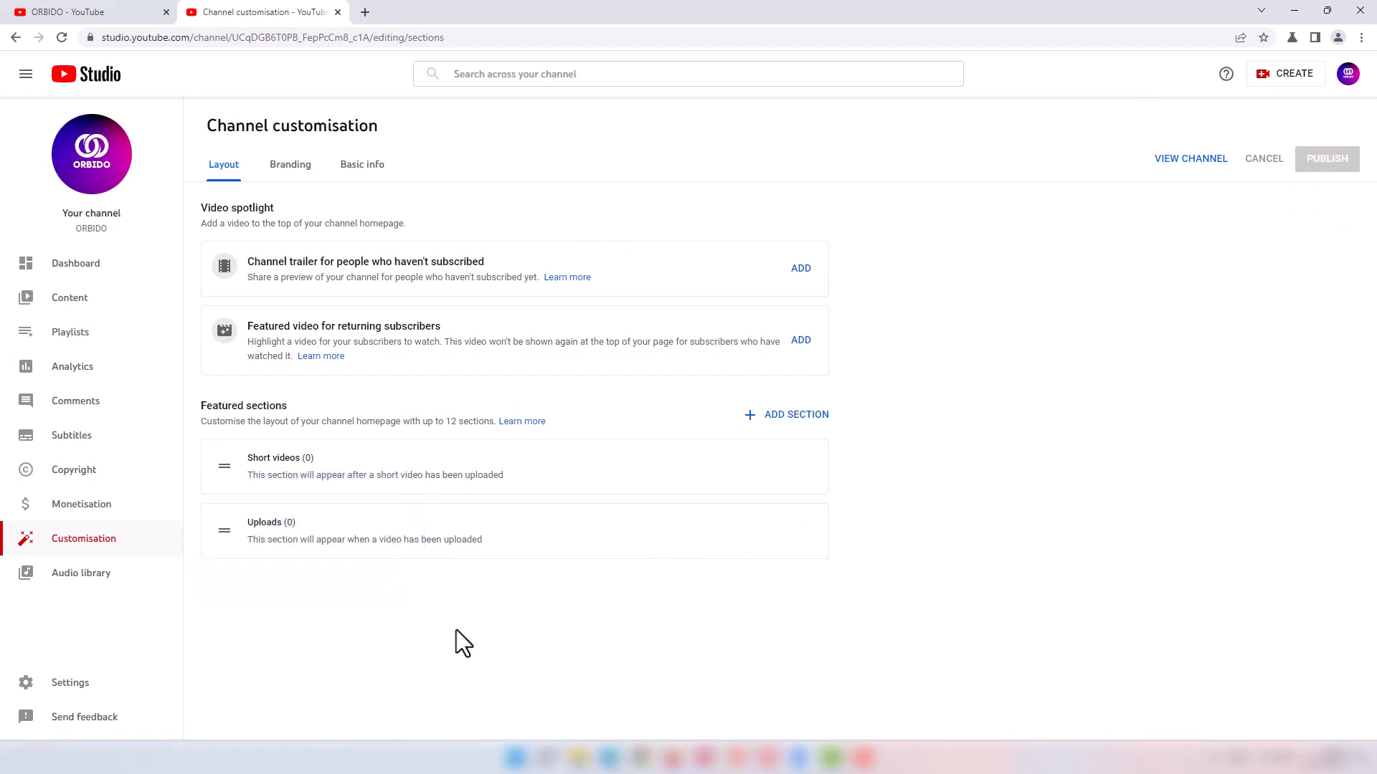
Step: Show the Branding tab and check the recommended banner image size
click(291, 172)
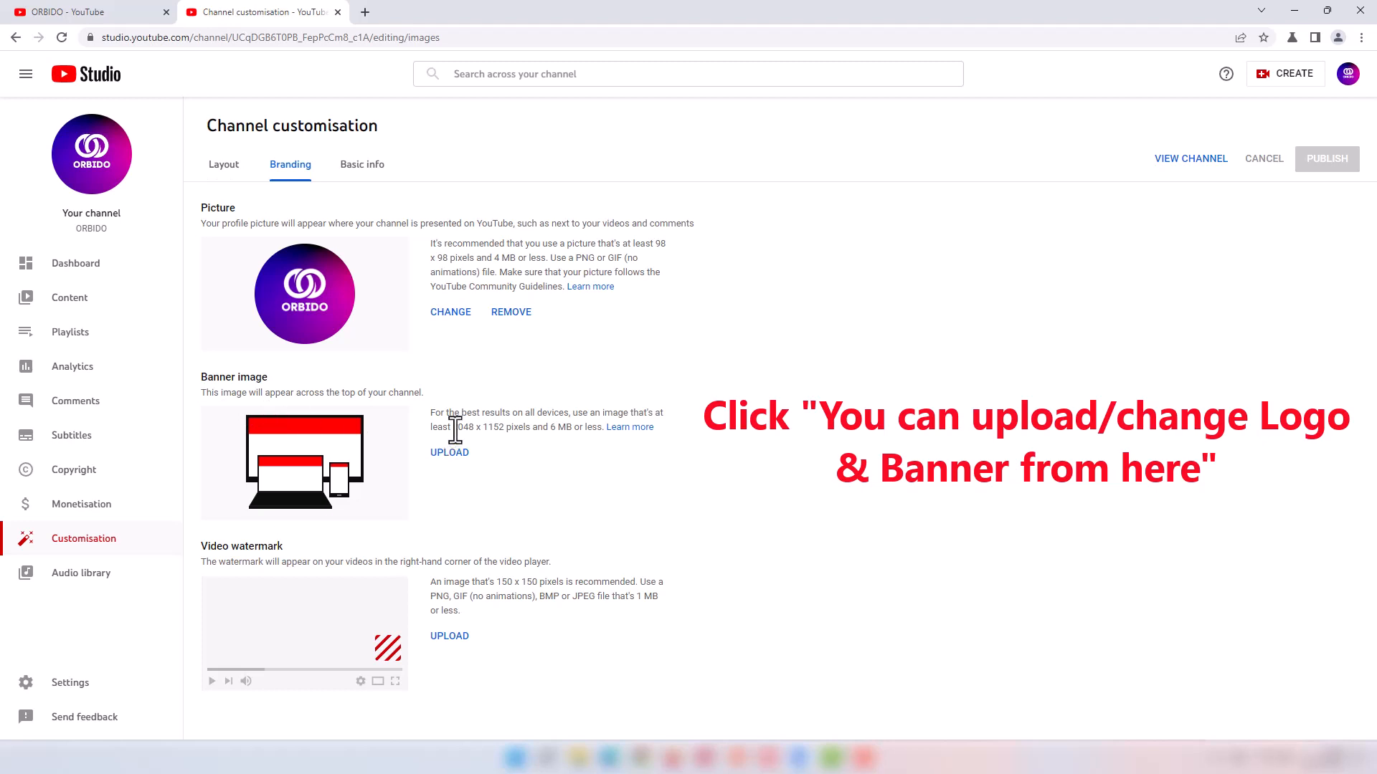
drag(453, 429, 570, 433)
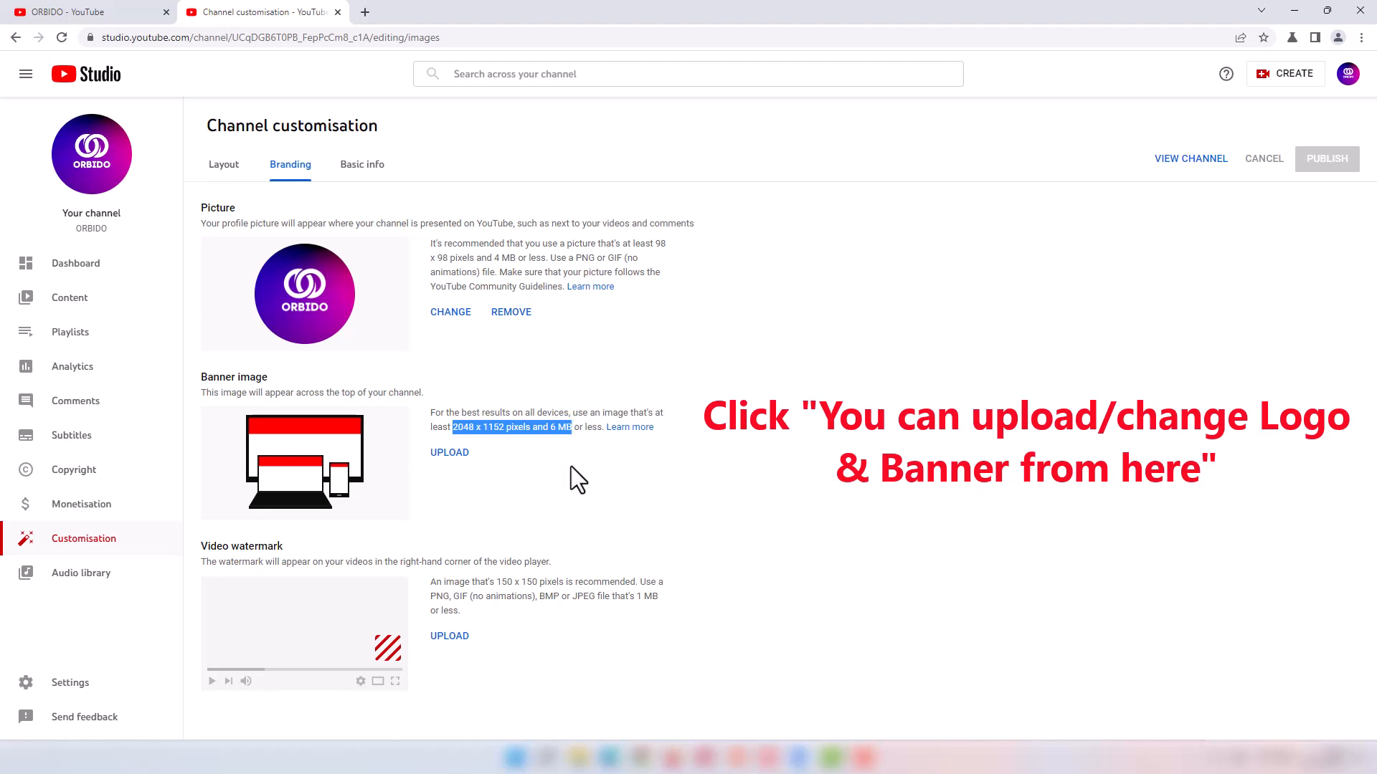
click(571, 466)
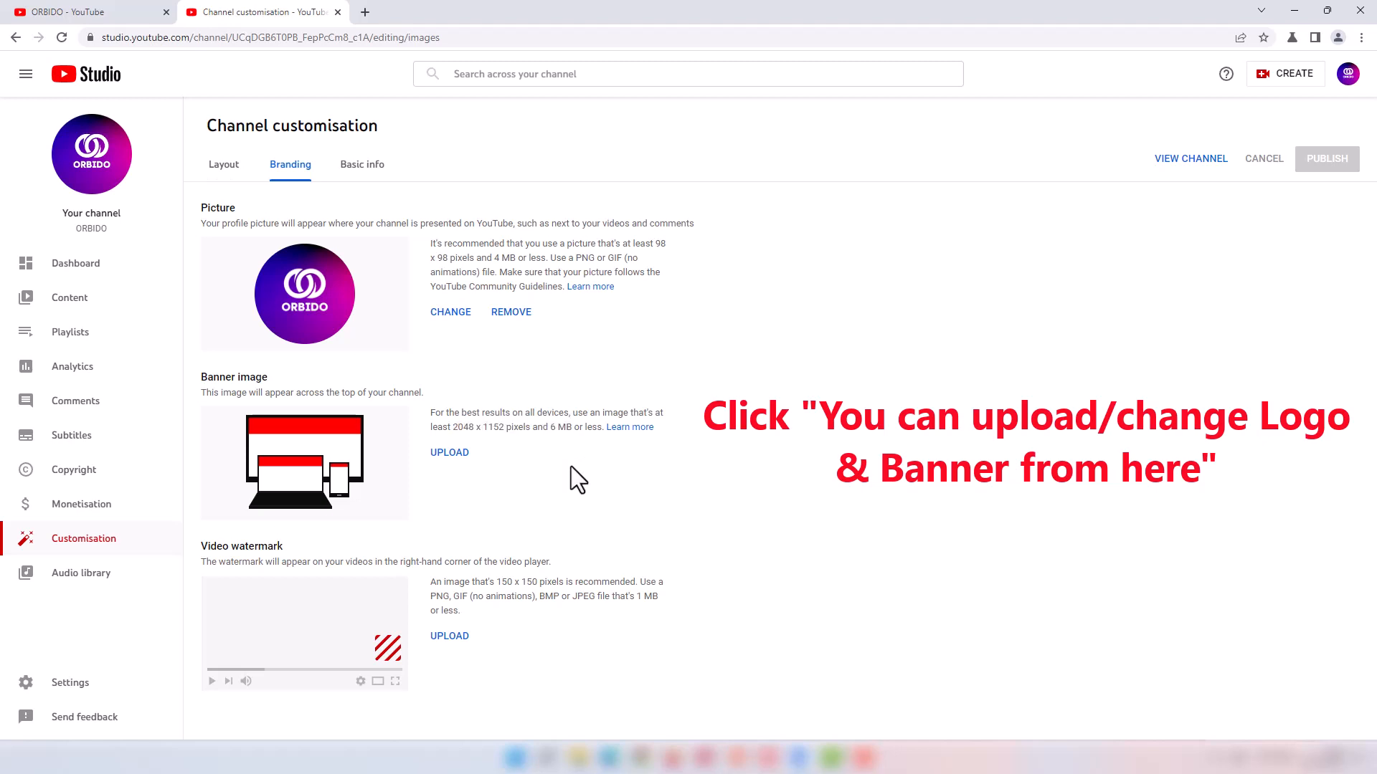
Step: Upload the ORBIDO banner image, adjust its crop, and publish it
click(449, 452)
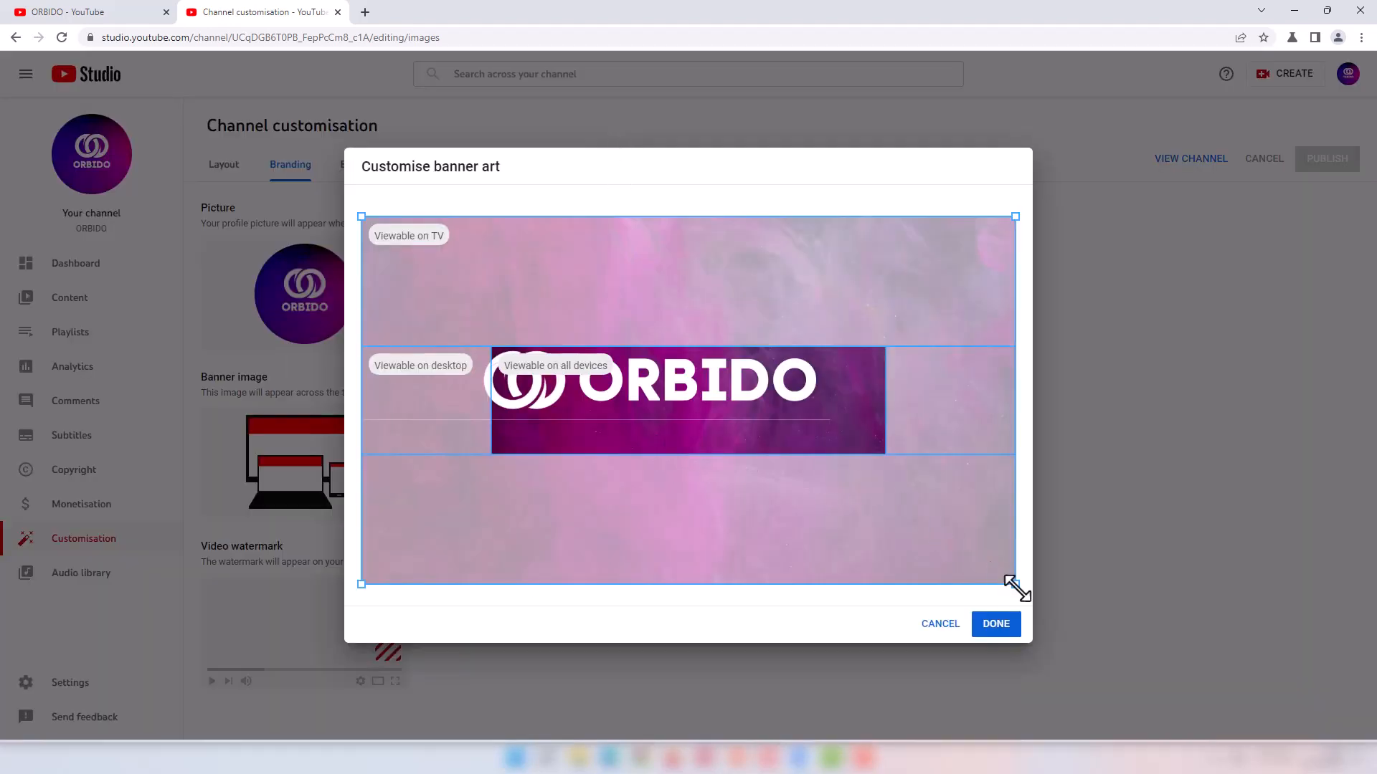
drag(1014, 583, 932, 545)
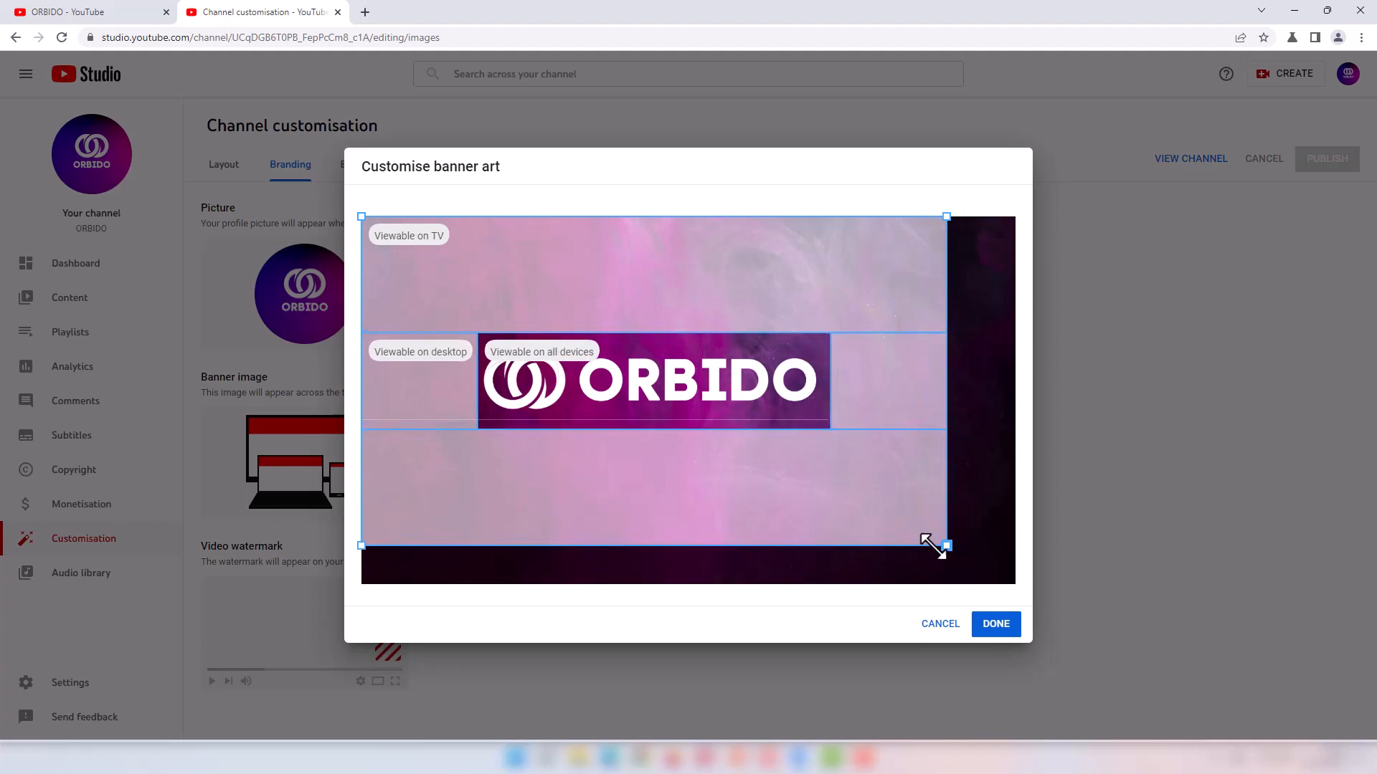
drag(667, 424, 665, 354)
click(992, 631)
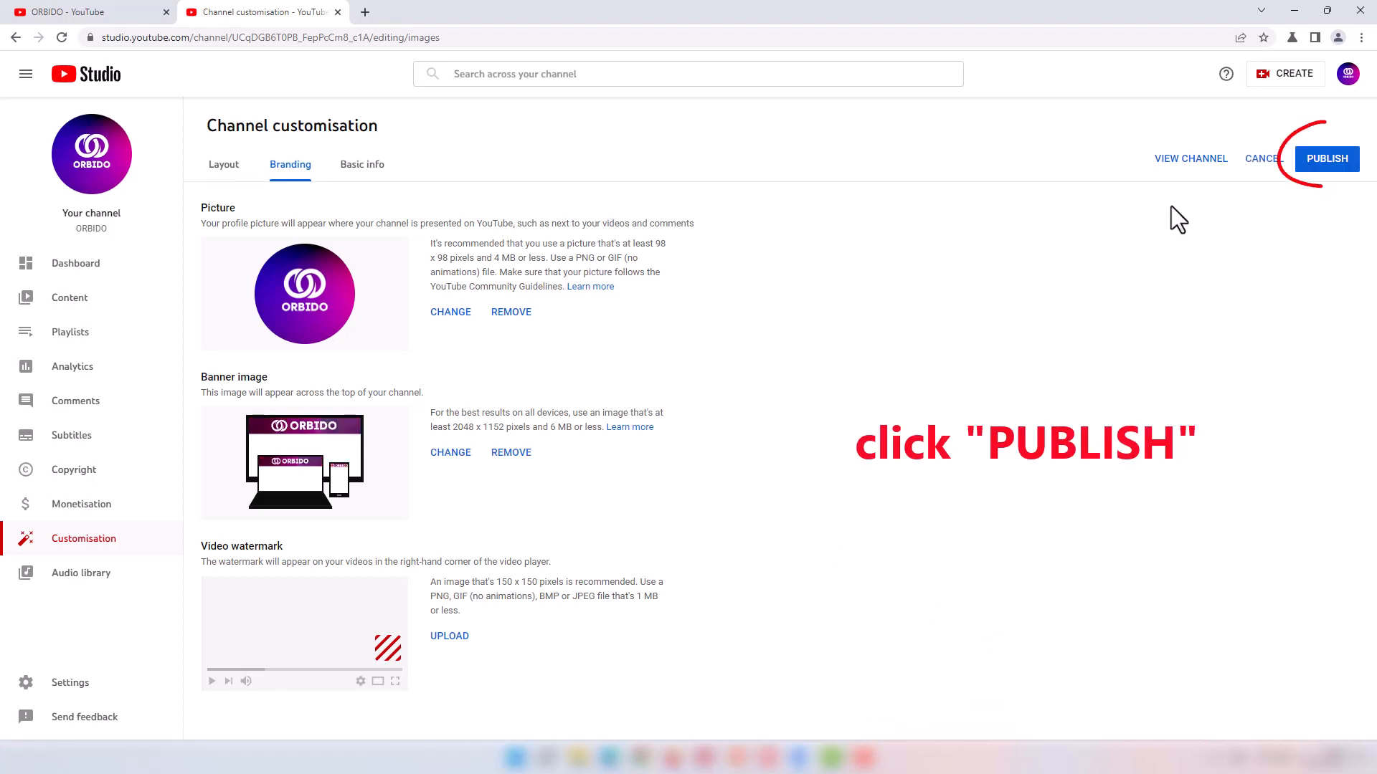
click(1329, 169)
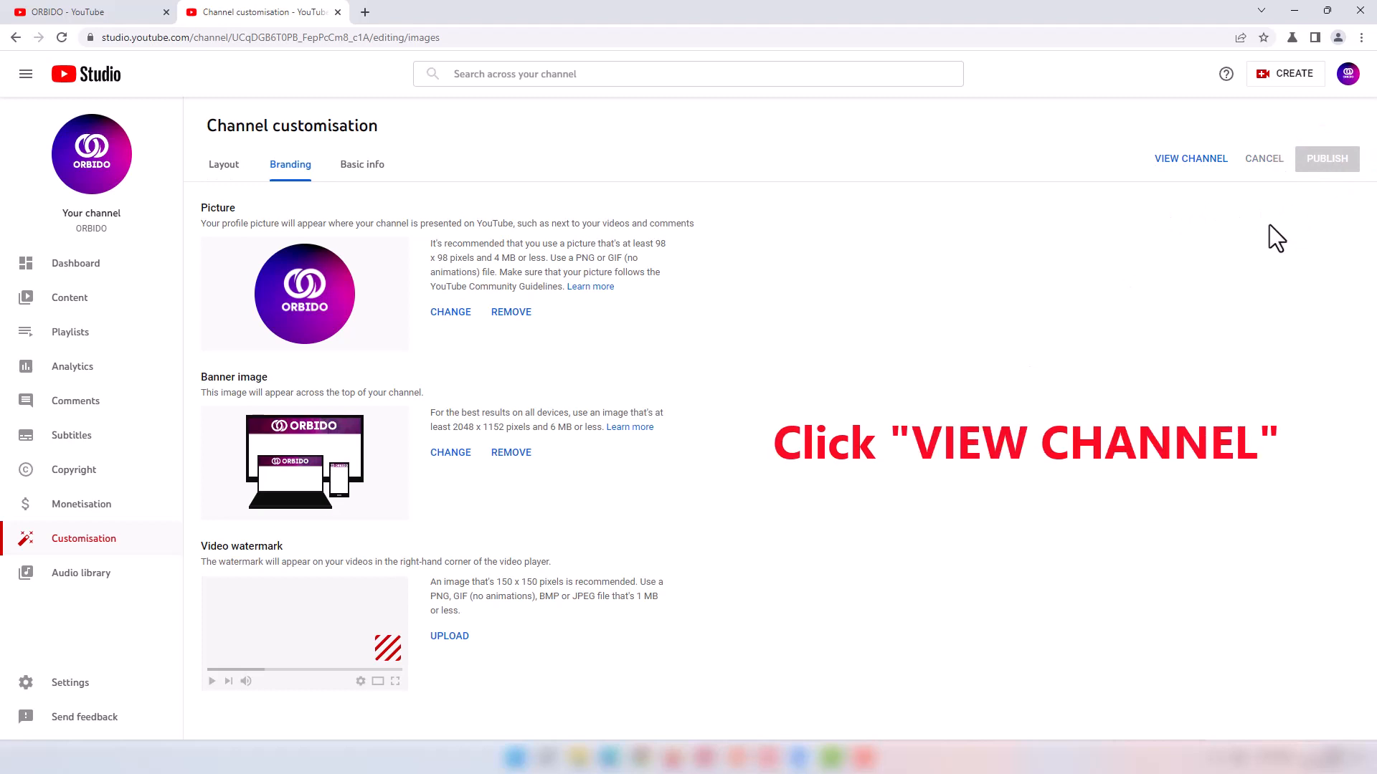
Step: Check the new banner on the live channel page, then return to Basic info
click(1183, 160)
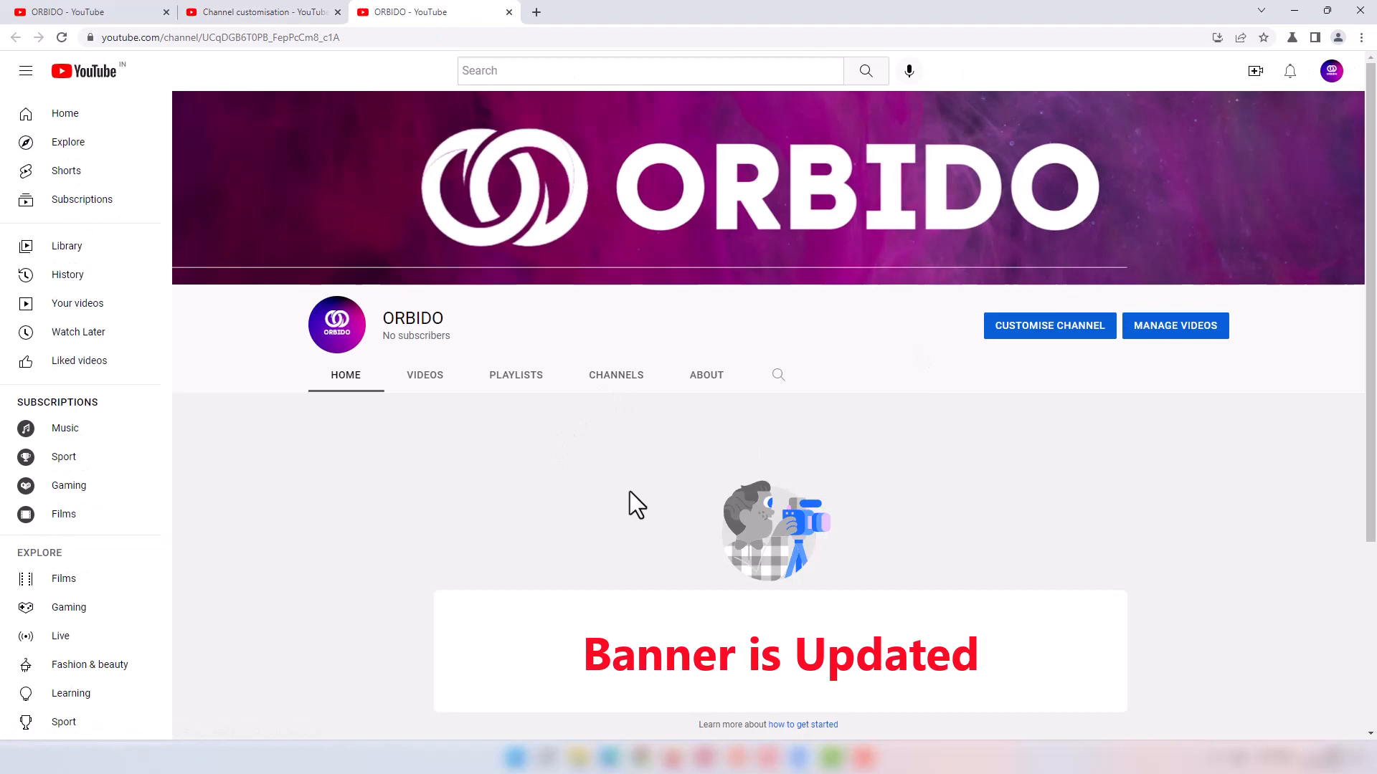
click(716, 380)
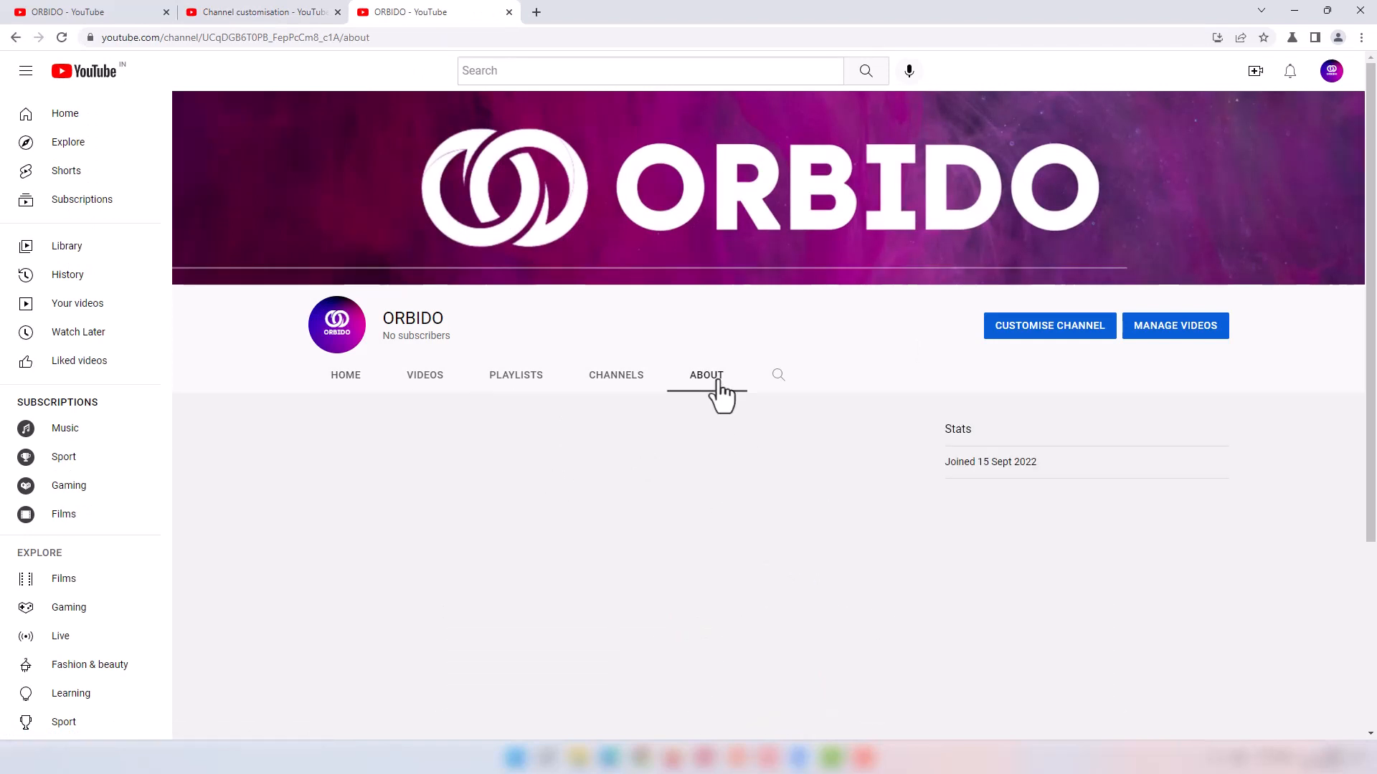
click(510, 13)
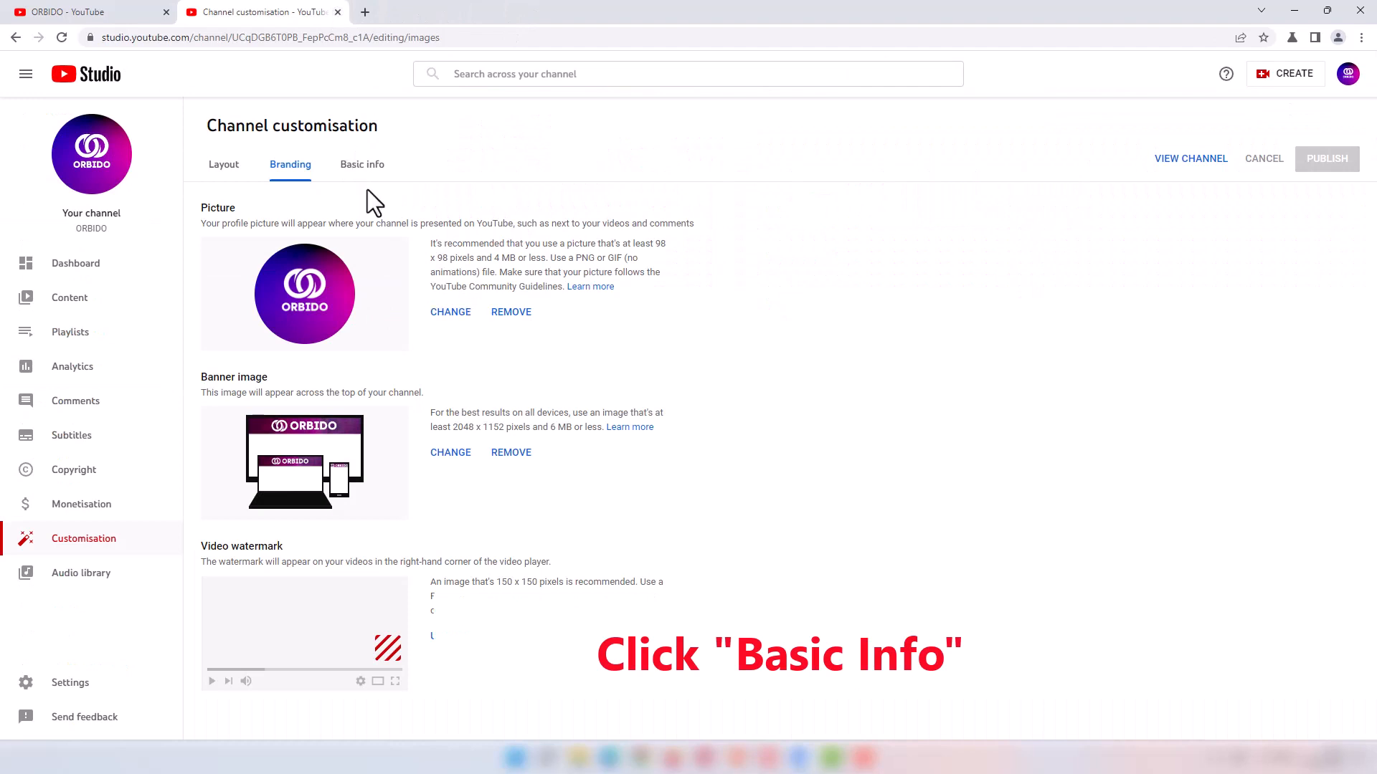
click(363, 167)
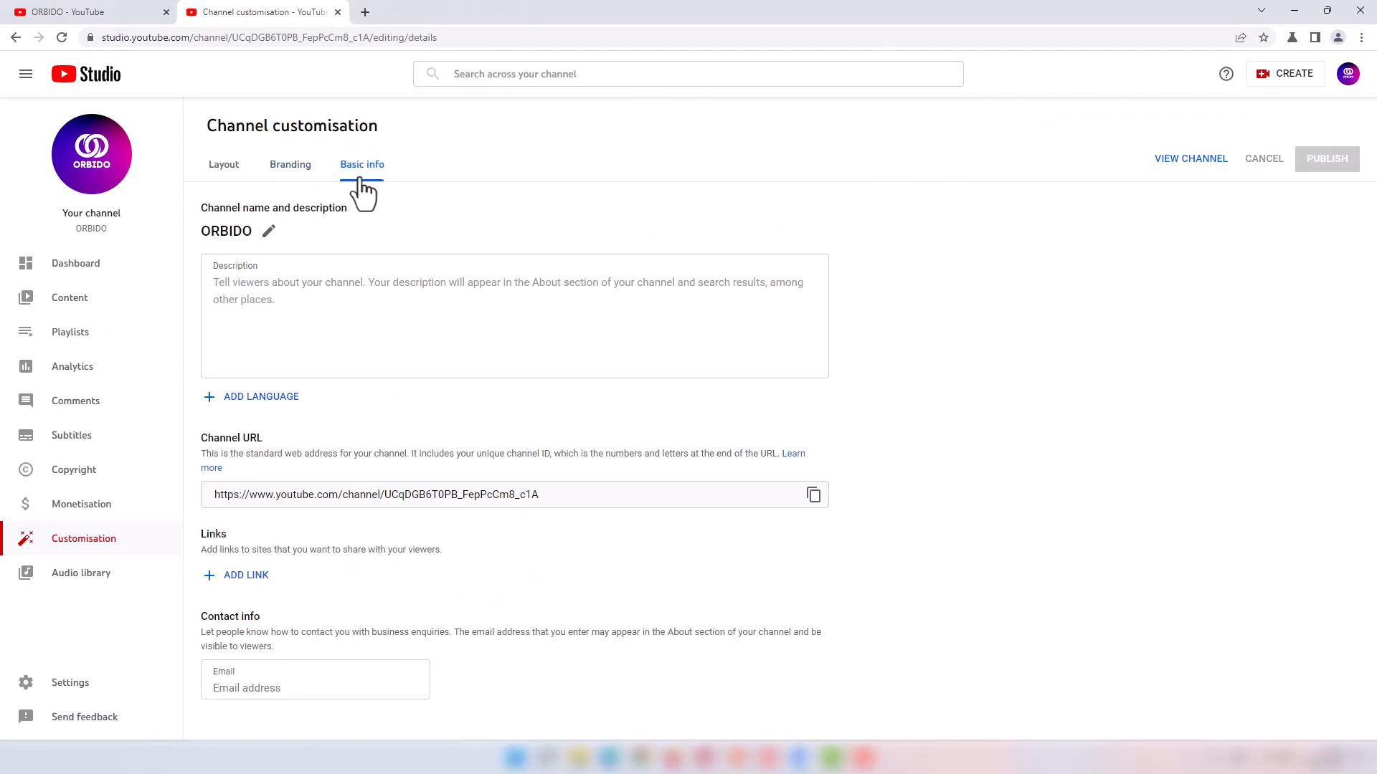
Step: Enter the description "Welcome to Orbido Youtube Channel!" in the Description box
click(681, 329)
text(W)
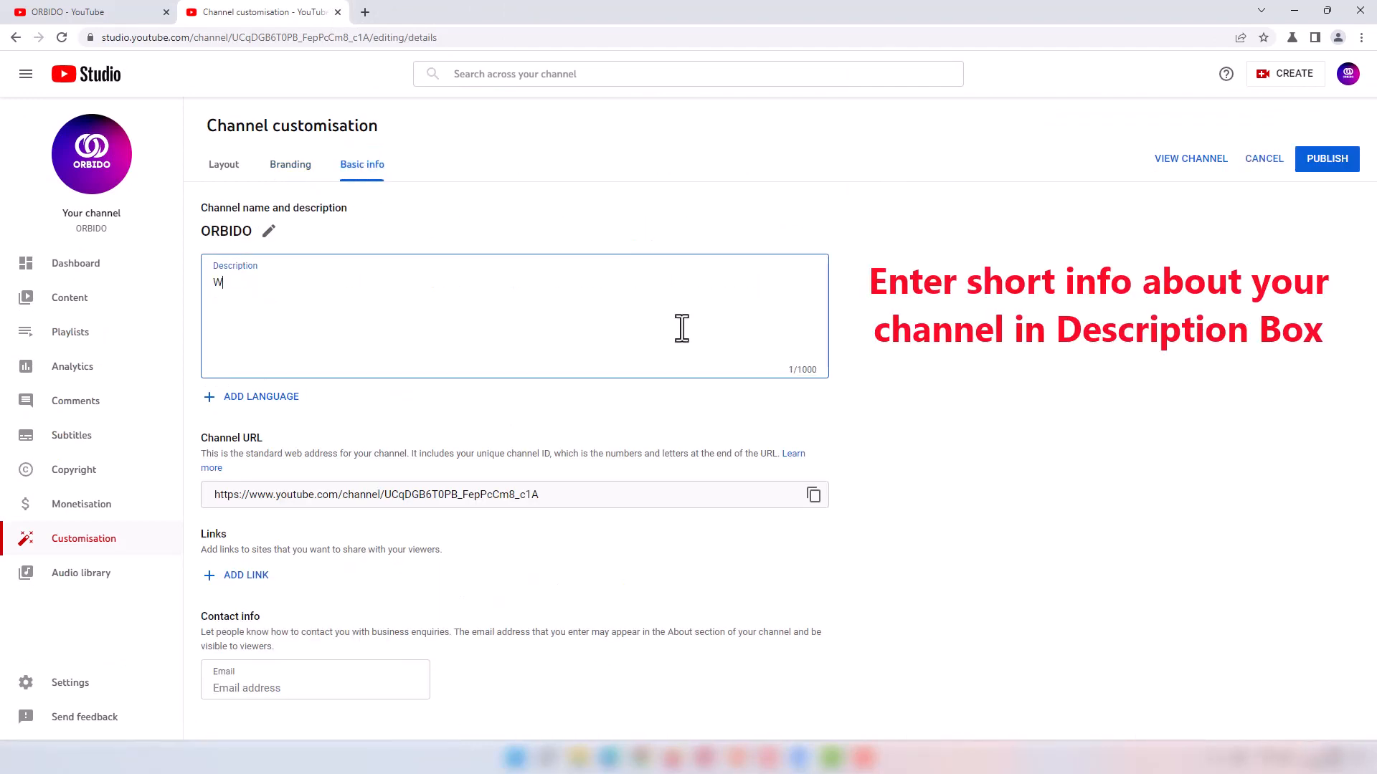
text(elcome to Orbido Yo)
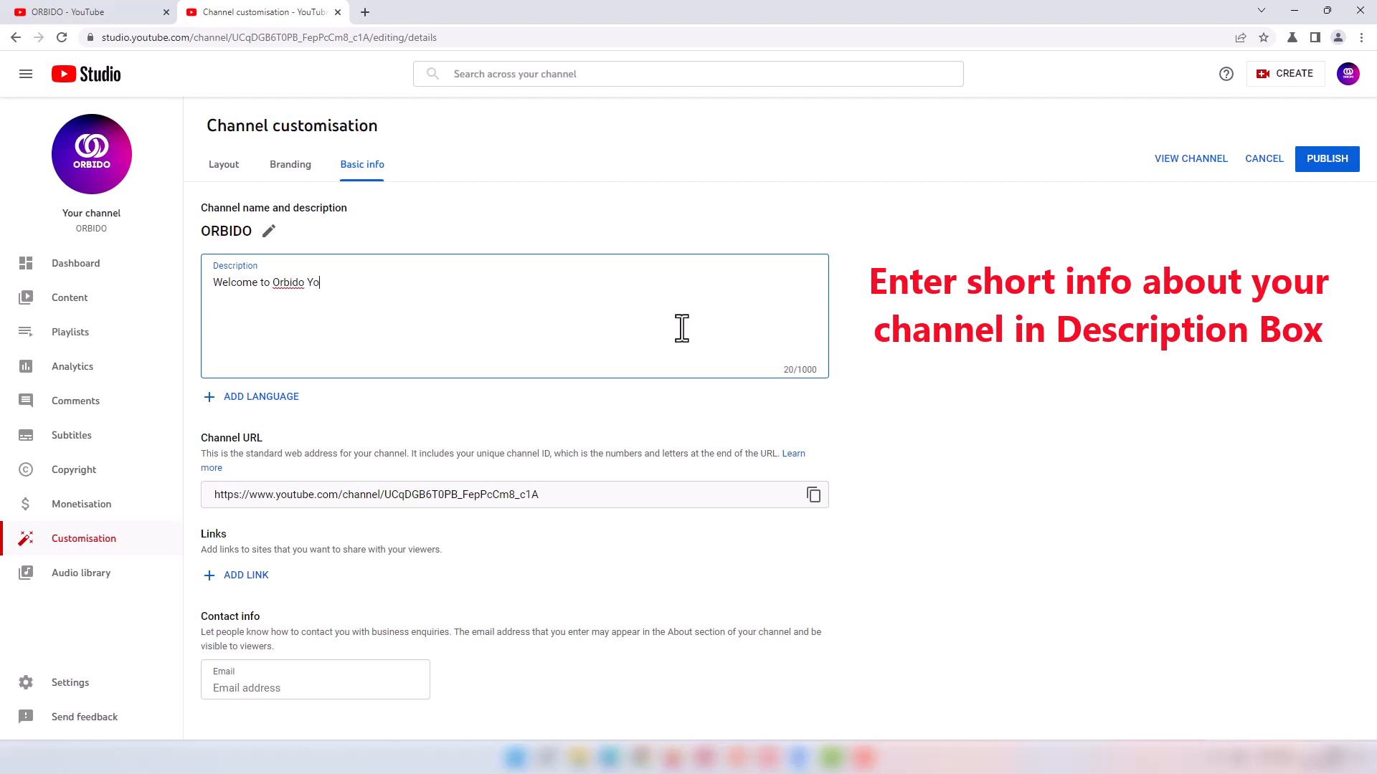
text(utube Channel!)
click(279, 450)
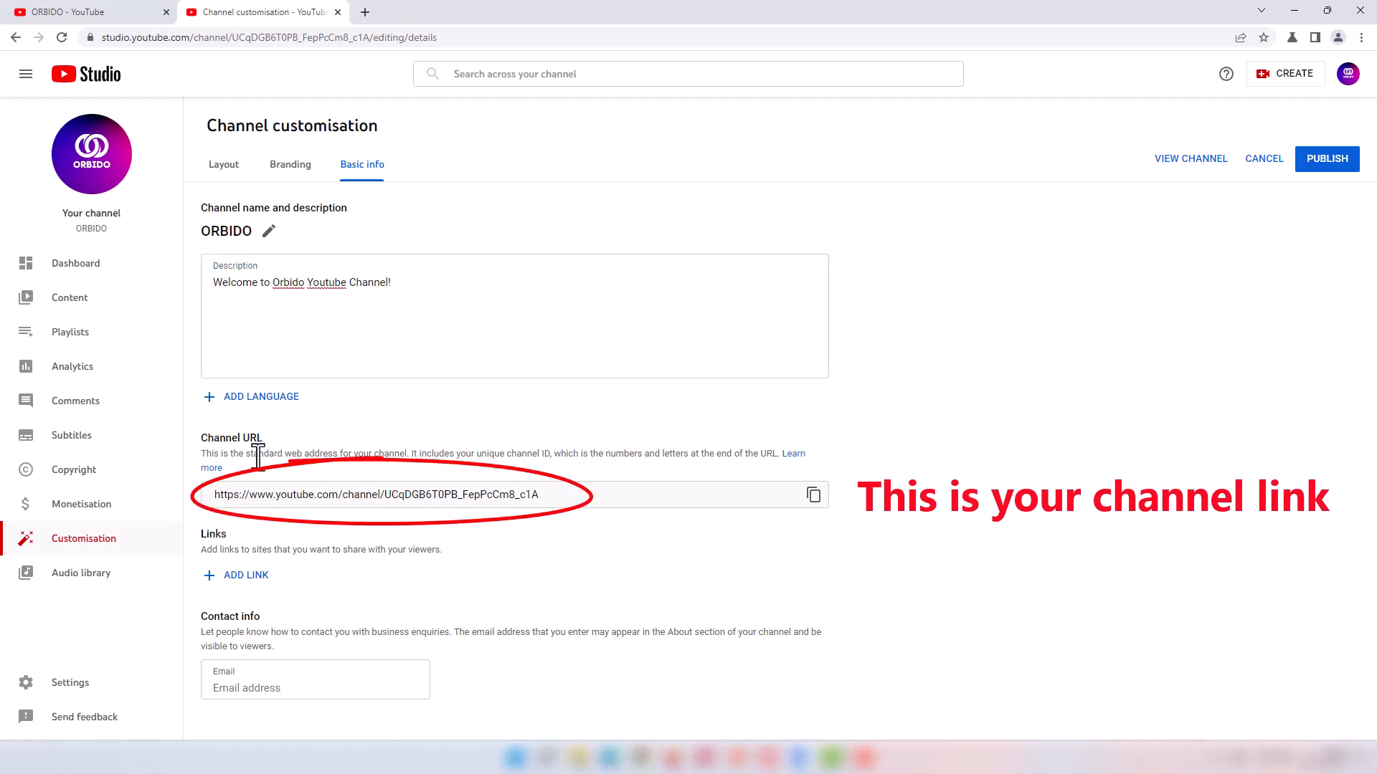
click(256, 571)
scroll(295, 583, down, 1)
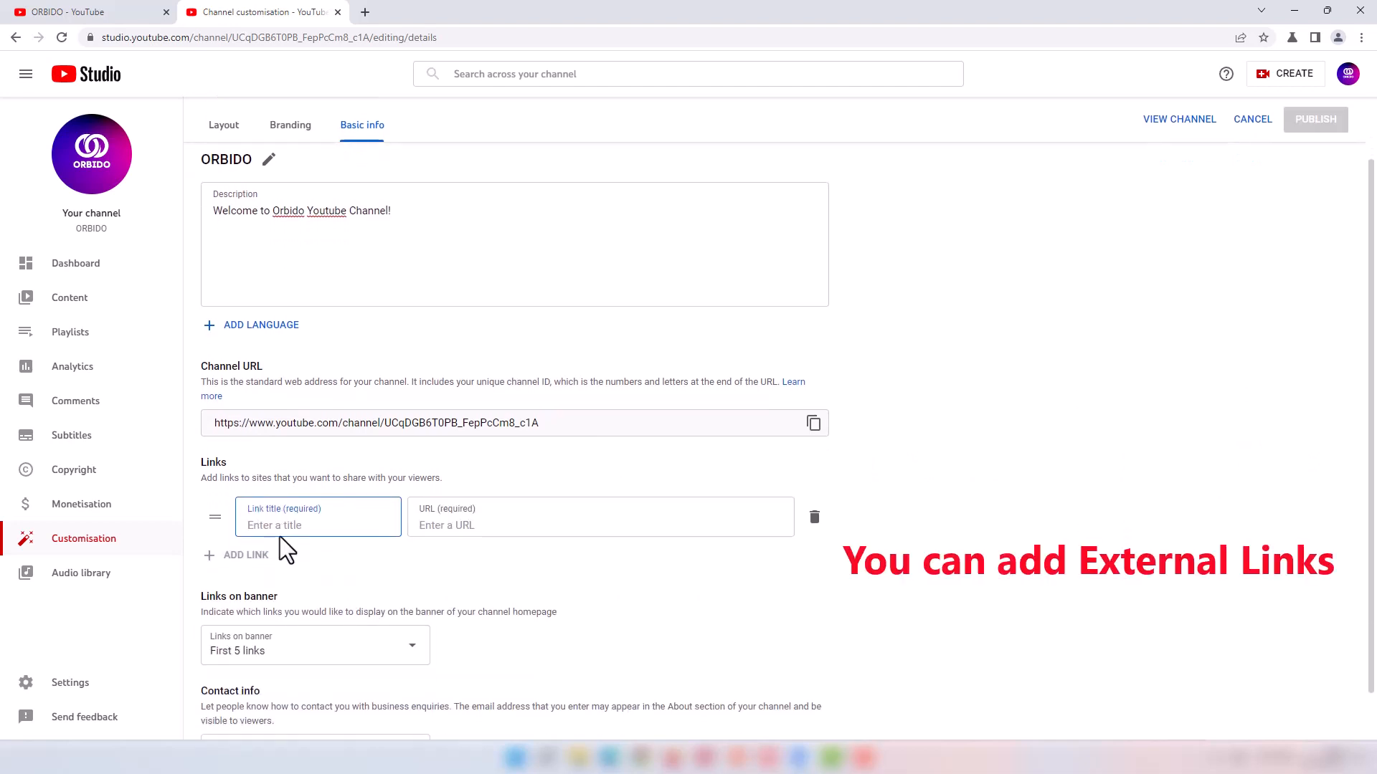
text(fav)
text(ce)
text(book)
click(452, 529)
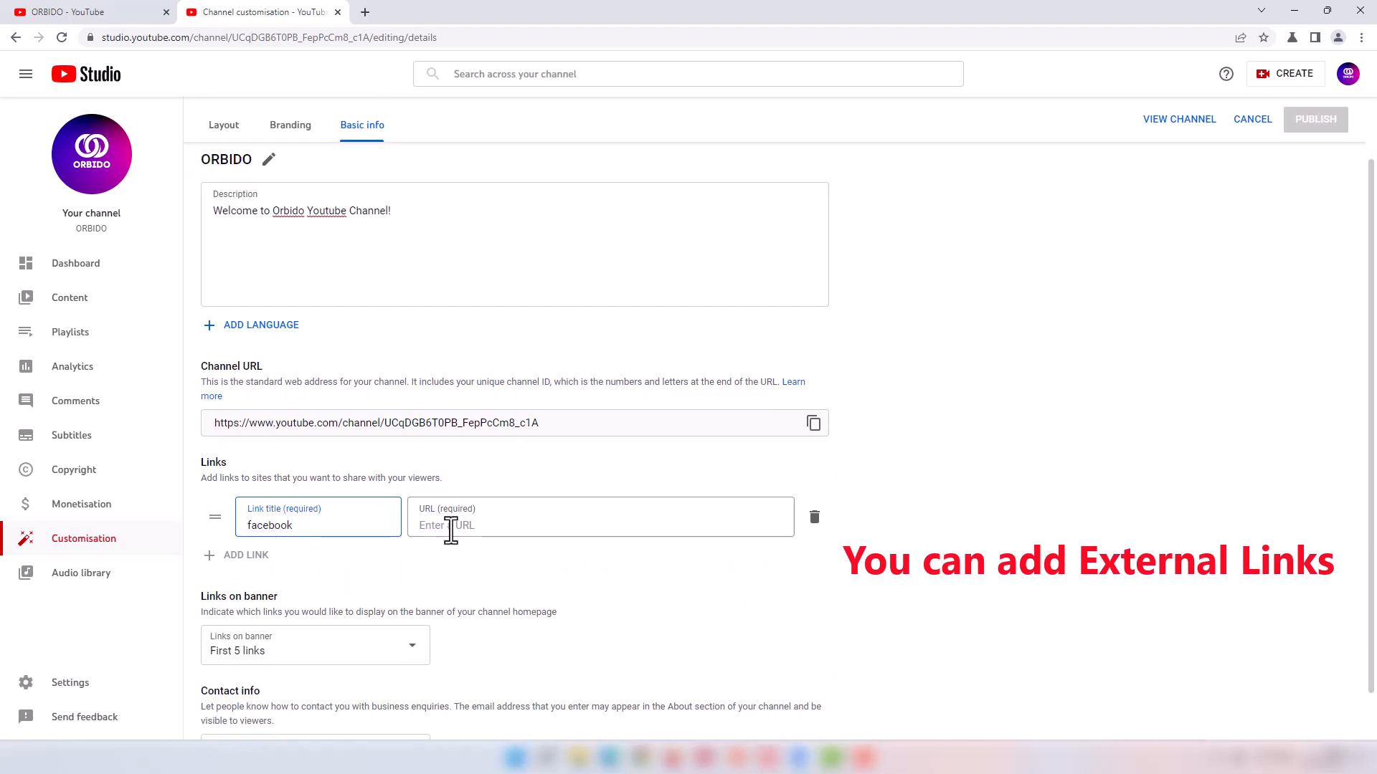
click(267, 529)
click(436, 534)
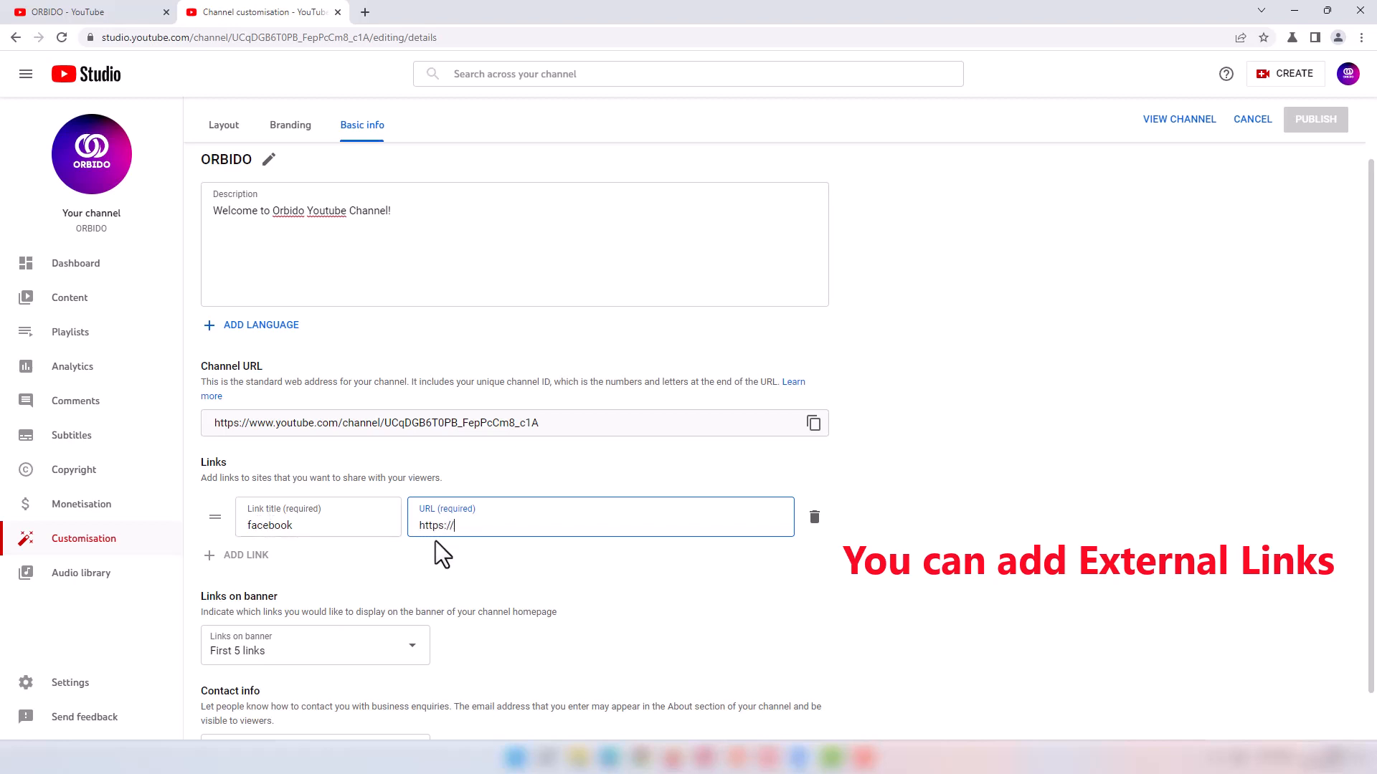
text(https://www.face)
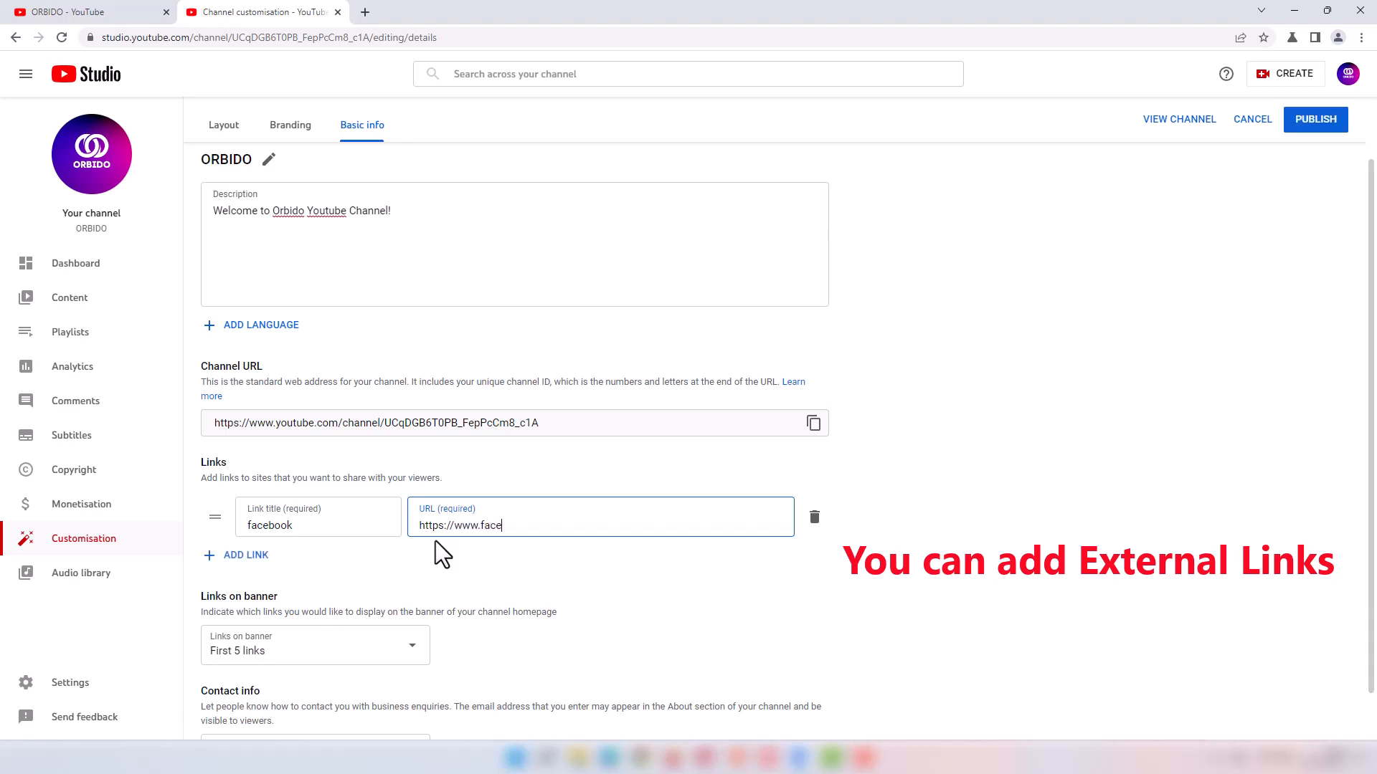
text(book.com/orbido)
click(811, 621)
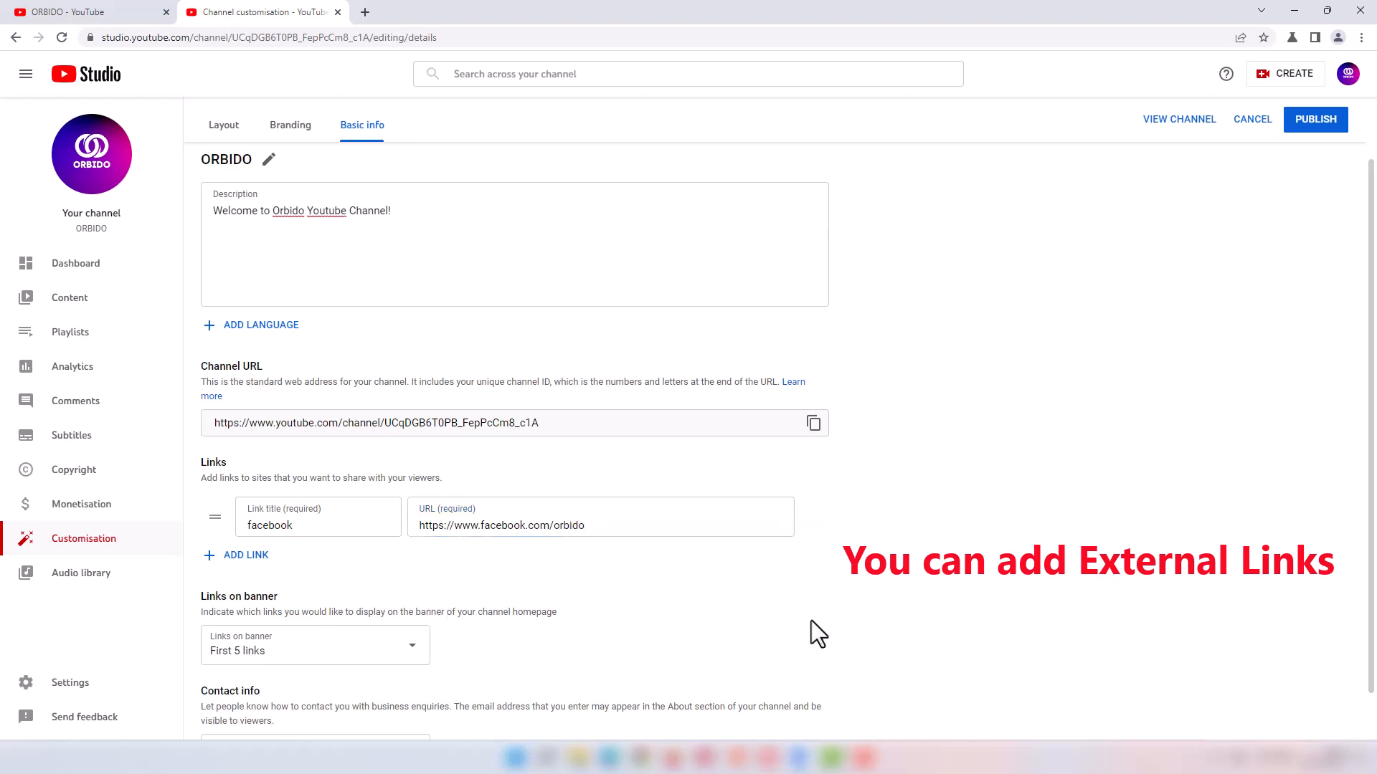
Step: Set Links on banner to show only the first link
scroll(451, 554, down, 1)
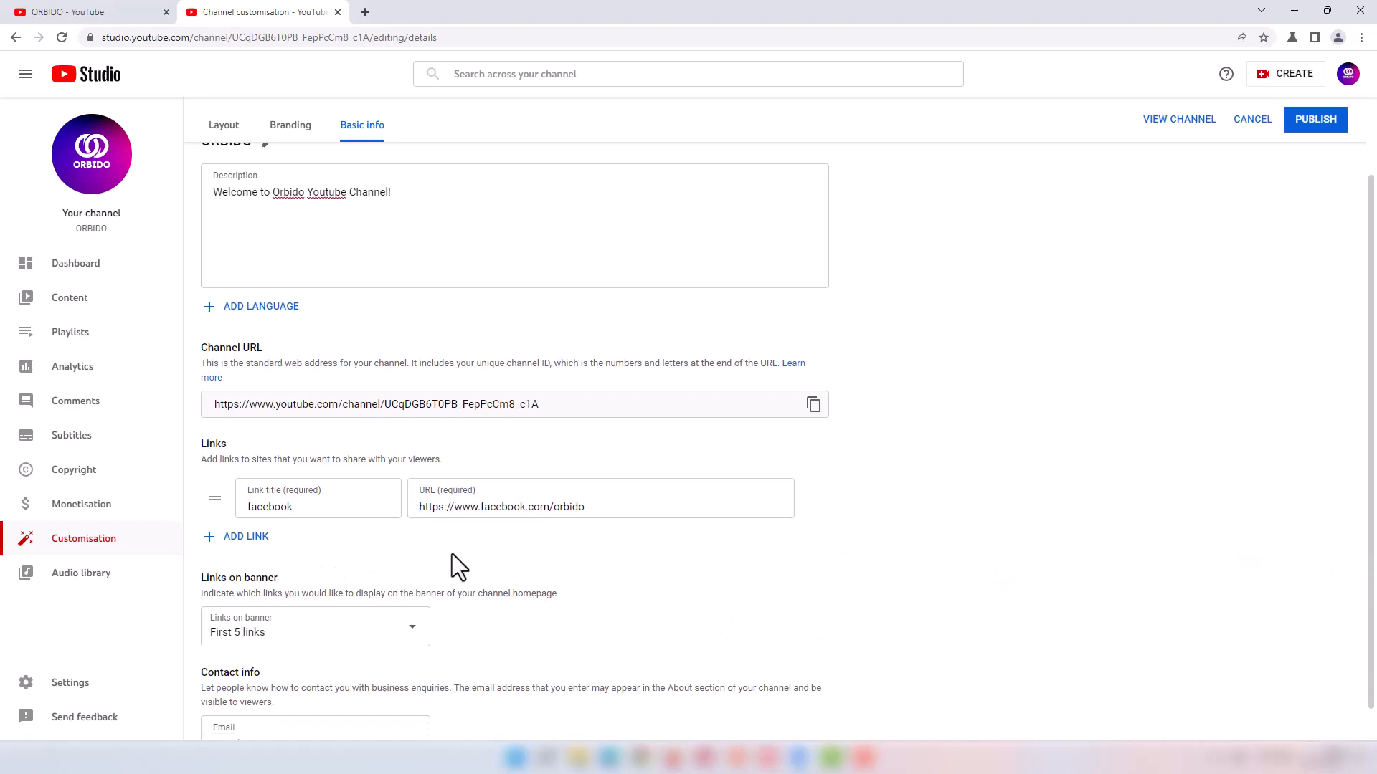
click(247, 605)
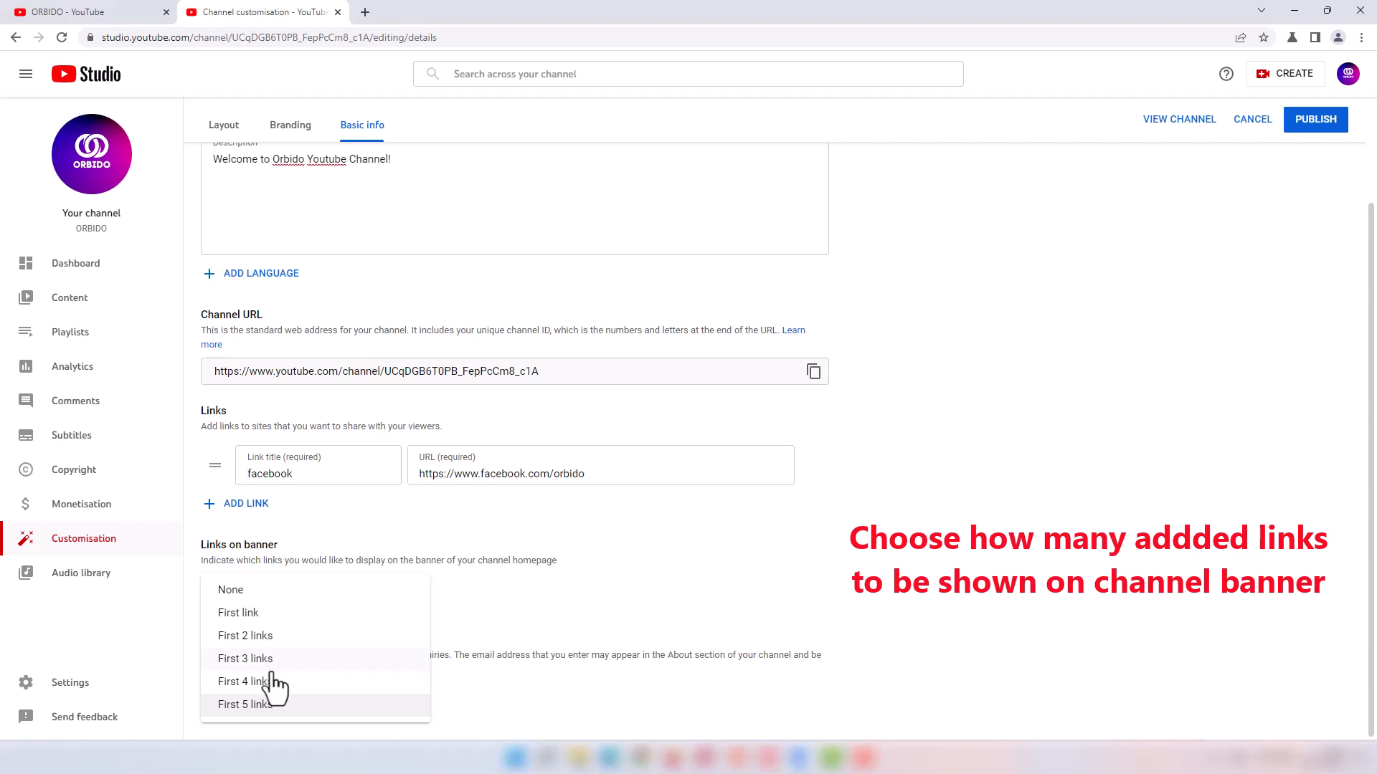
click(266, 613)
scroll(563, 588, up, 3)
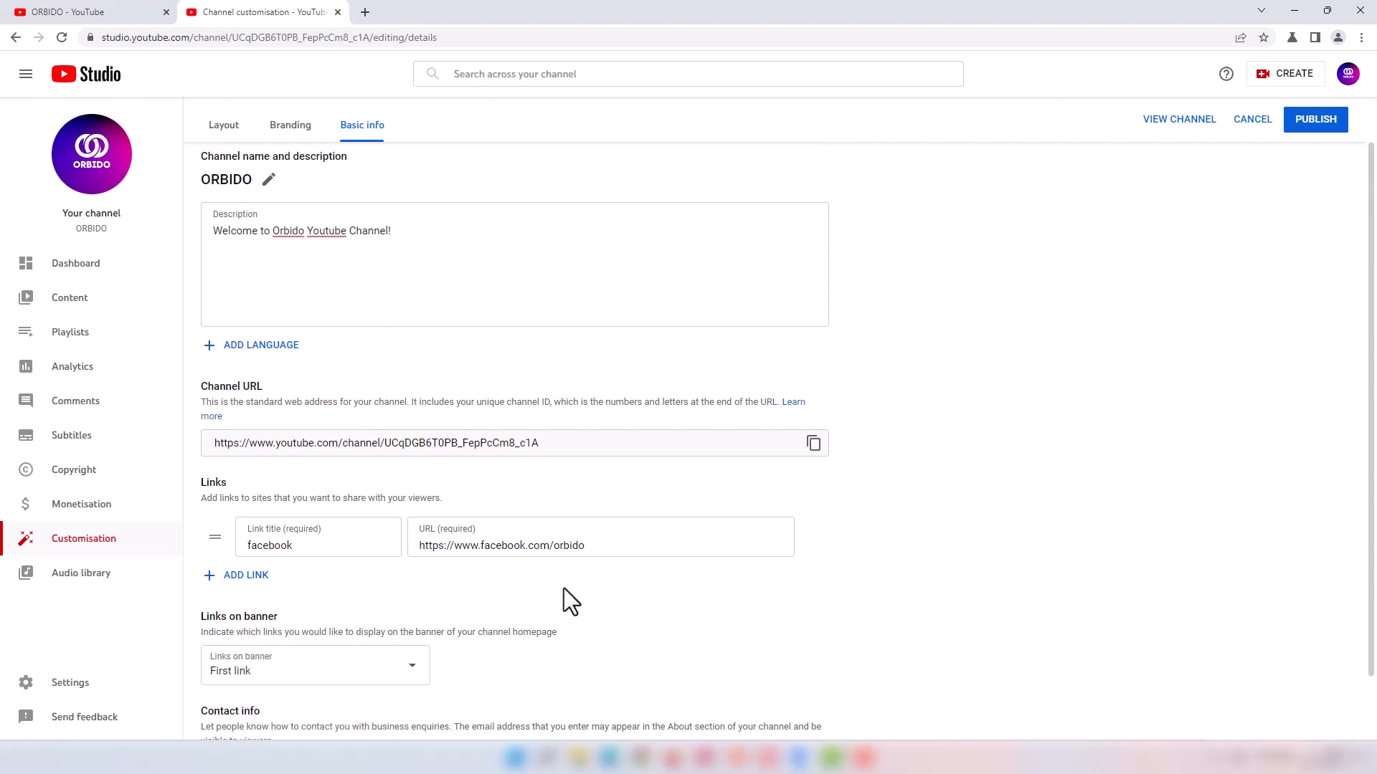
scroll(564, 588, down, 2)
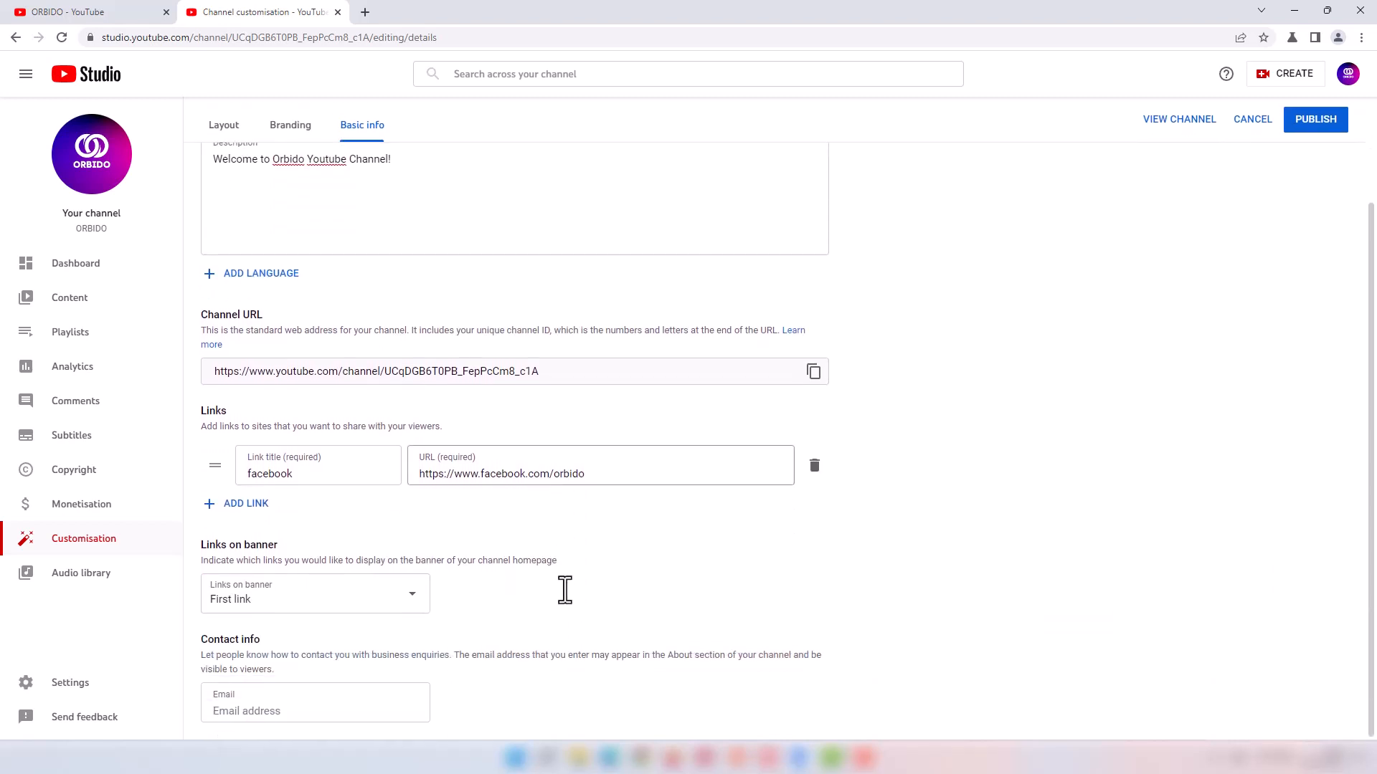
click(228, 712)
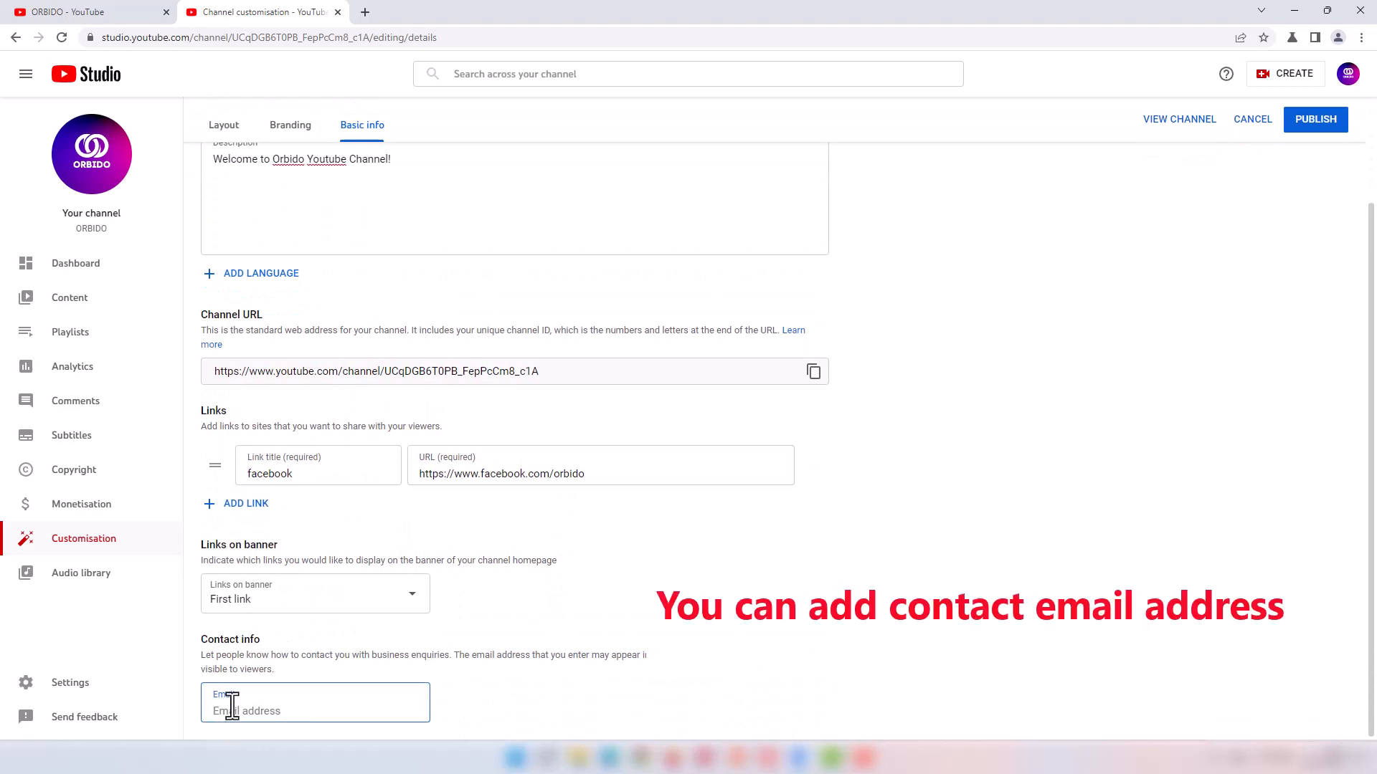
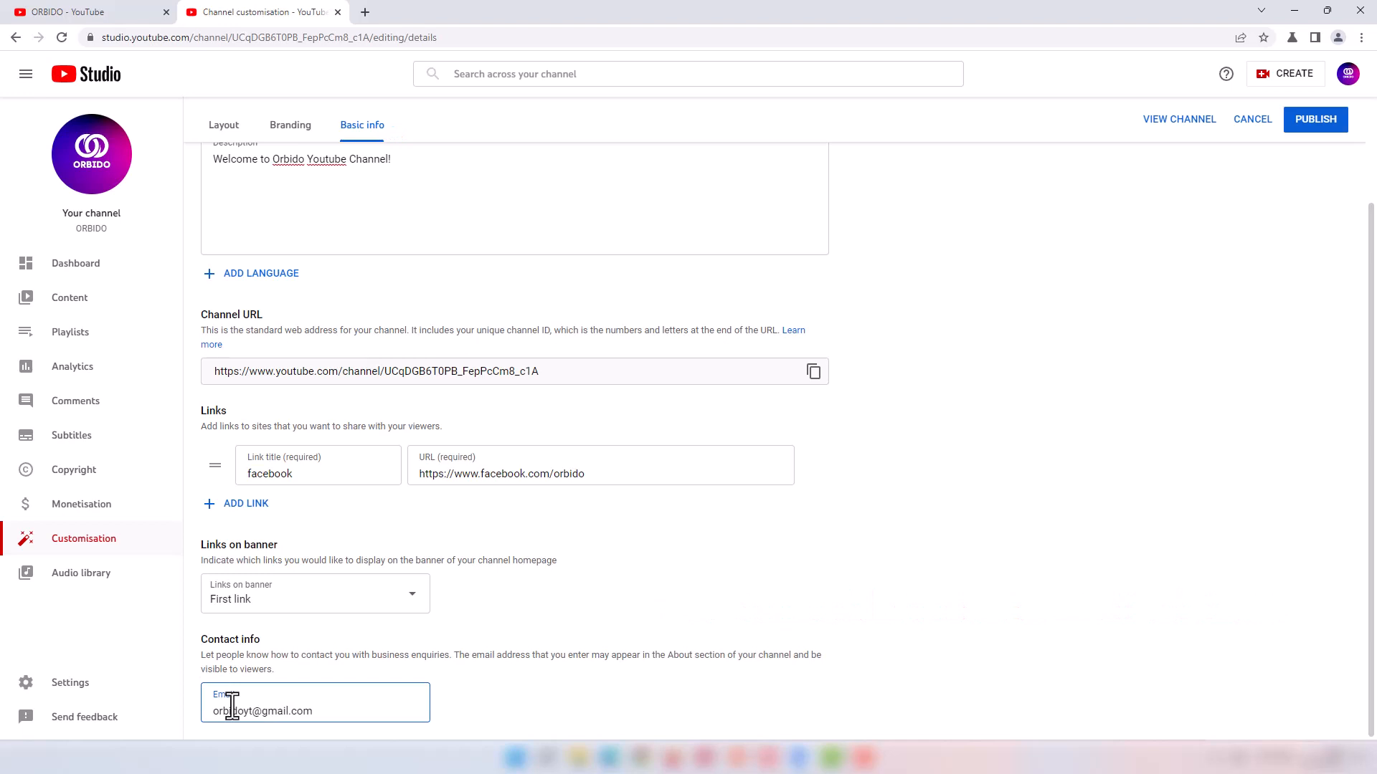
Step: Enter the business contact email, publish all changes, and open the live ORBIDO channel
scroll(501, 677, up, 3)
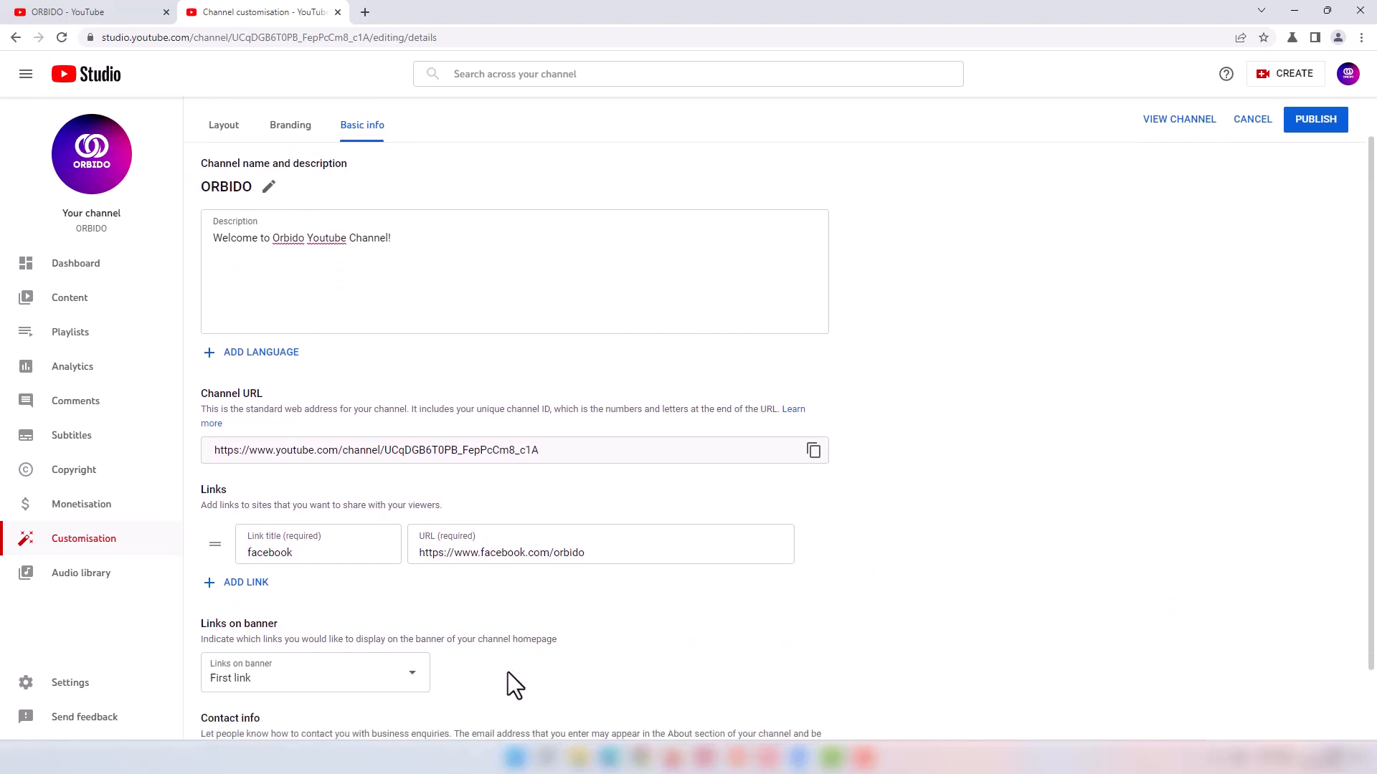
scroll(508, 673, down, 1)
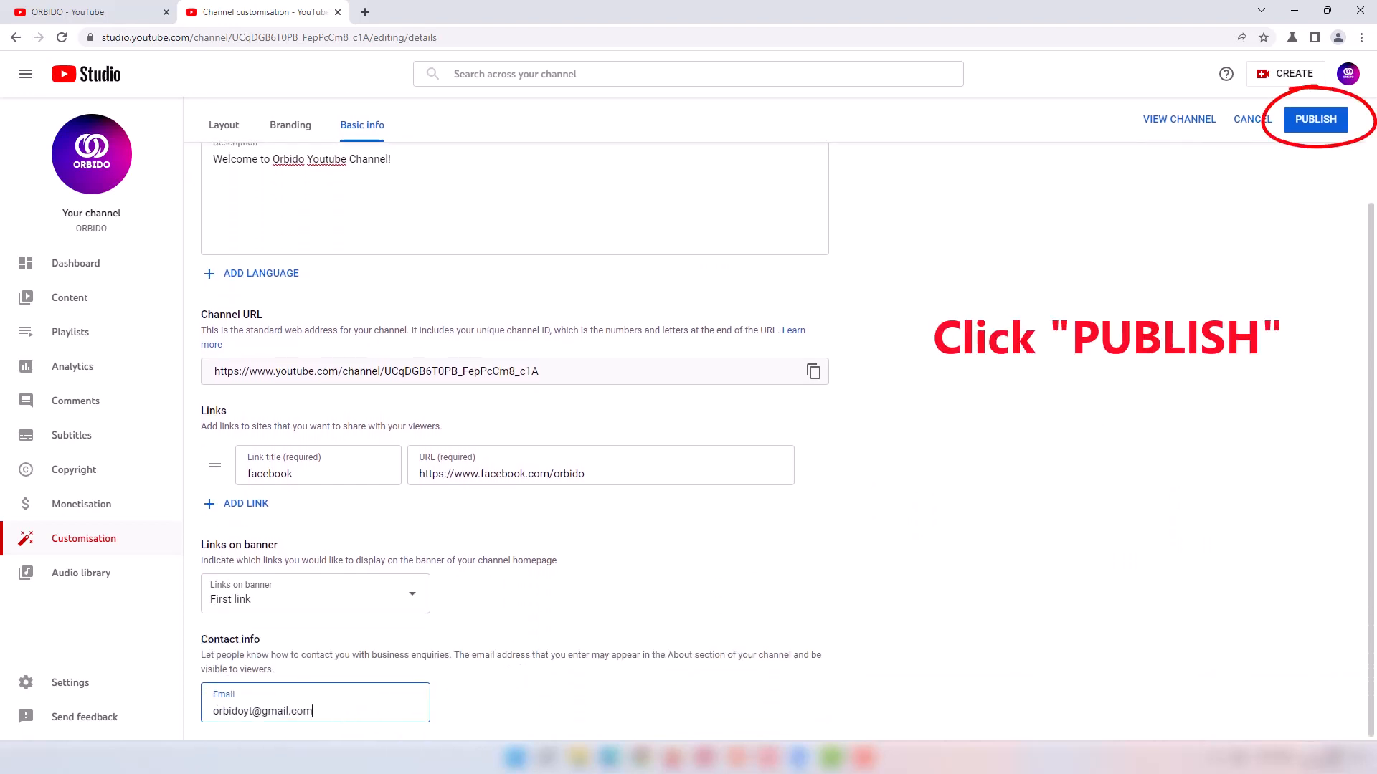
click(1319, 129)
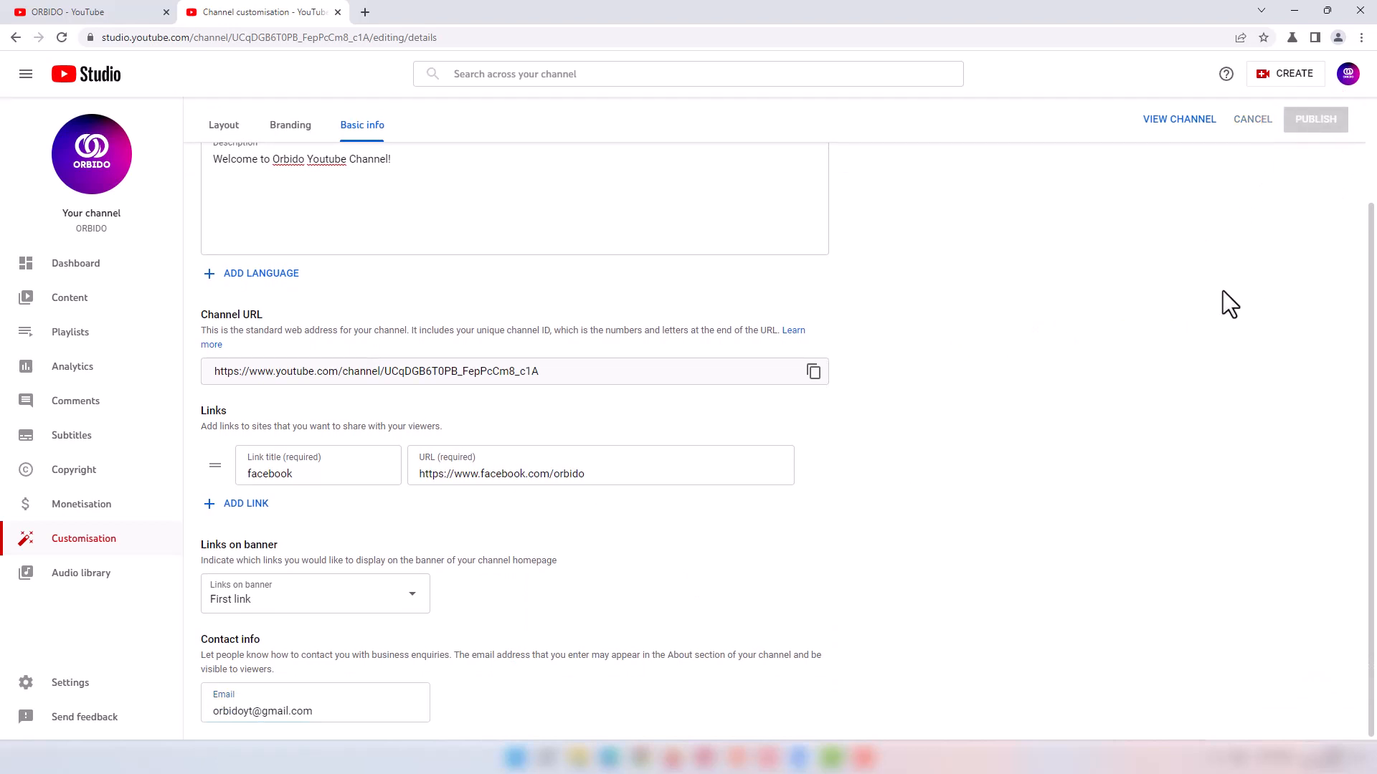
click(1161, 127)
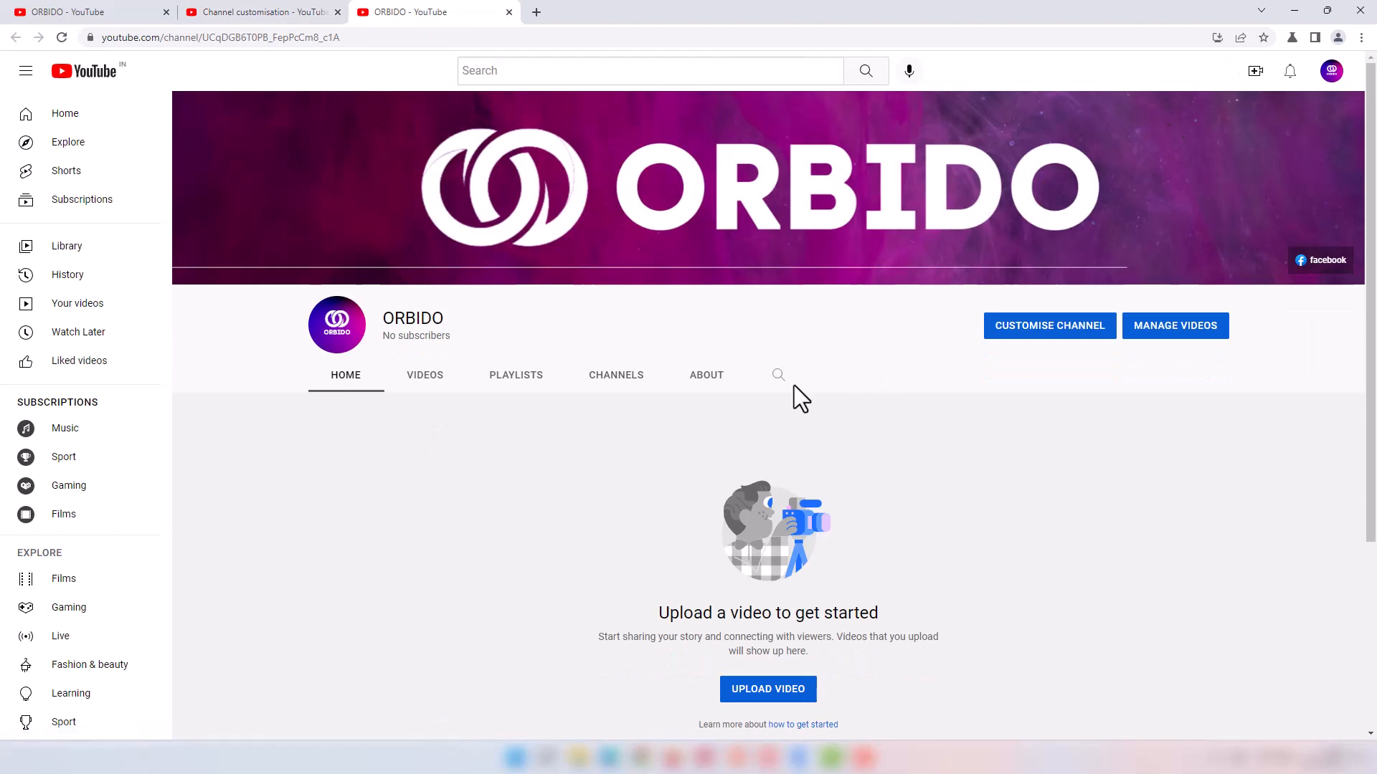
Step: Check the published description on ORBIDO's About page and reveal the contact email
click(712, 391)
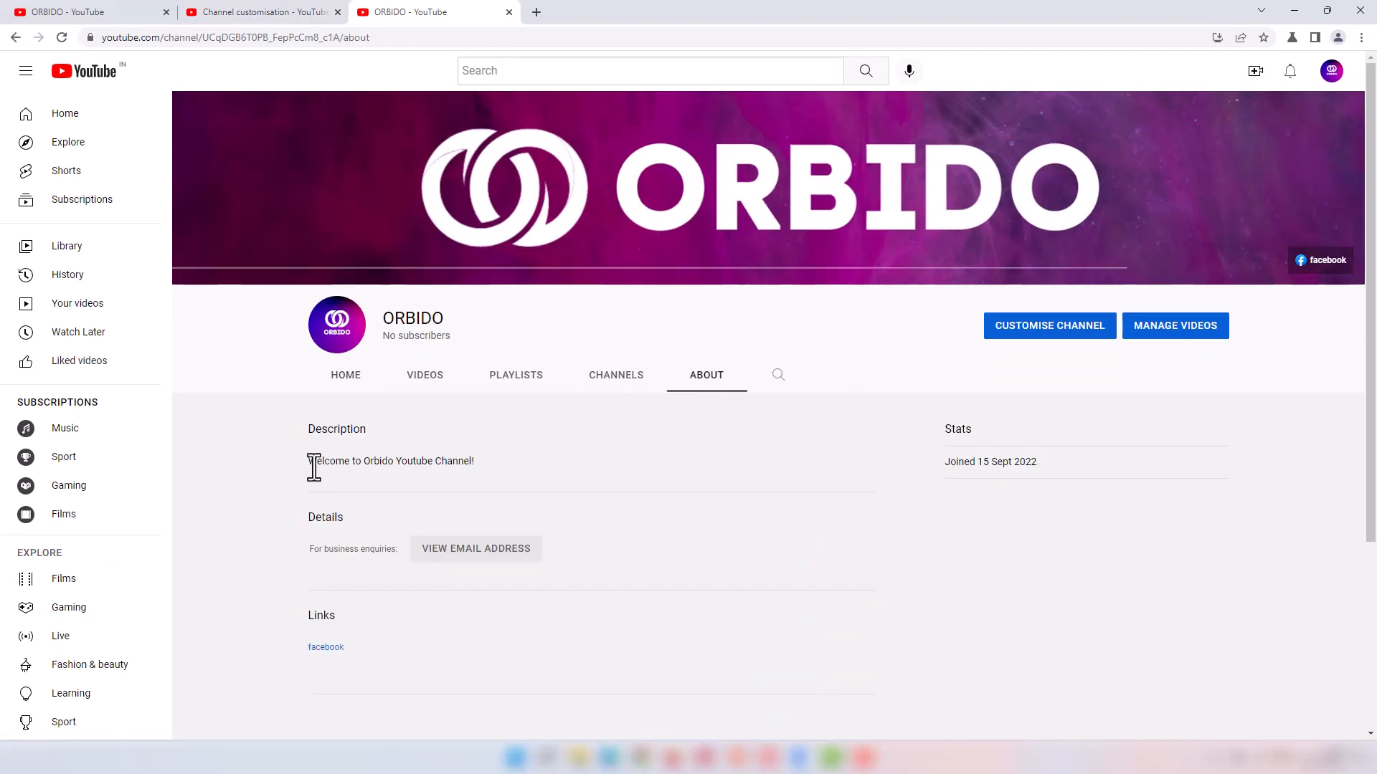
drag(308, 461, 474, 448)
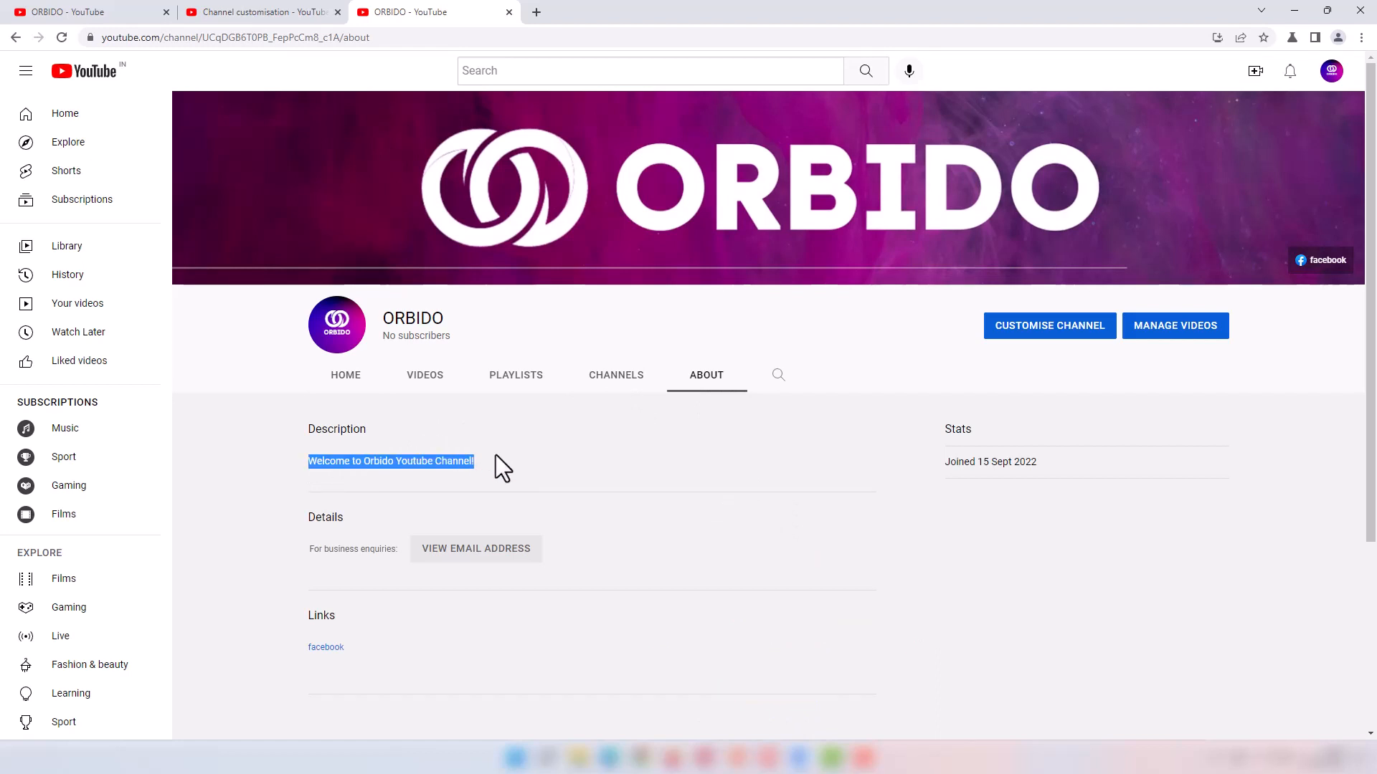
click(497, 470)
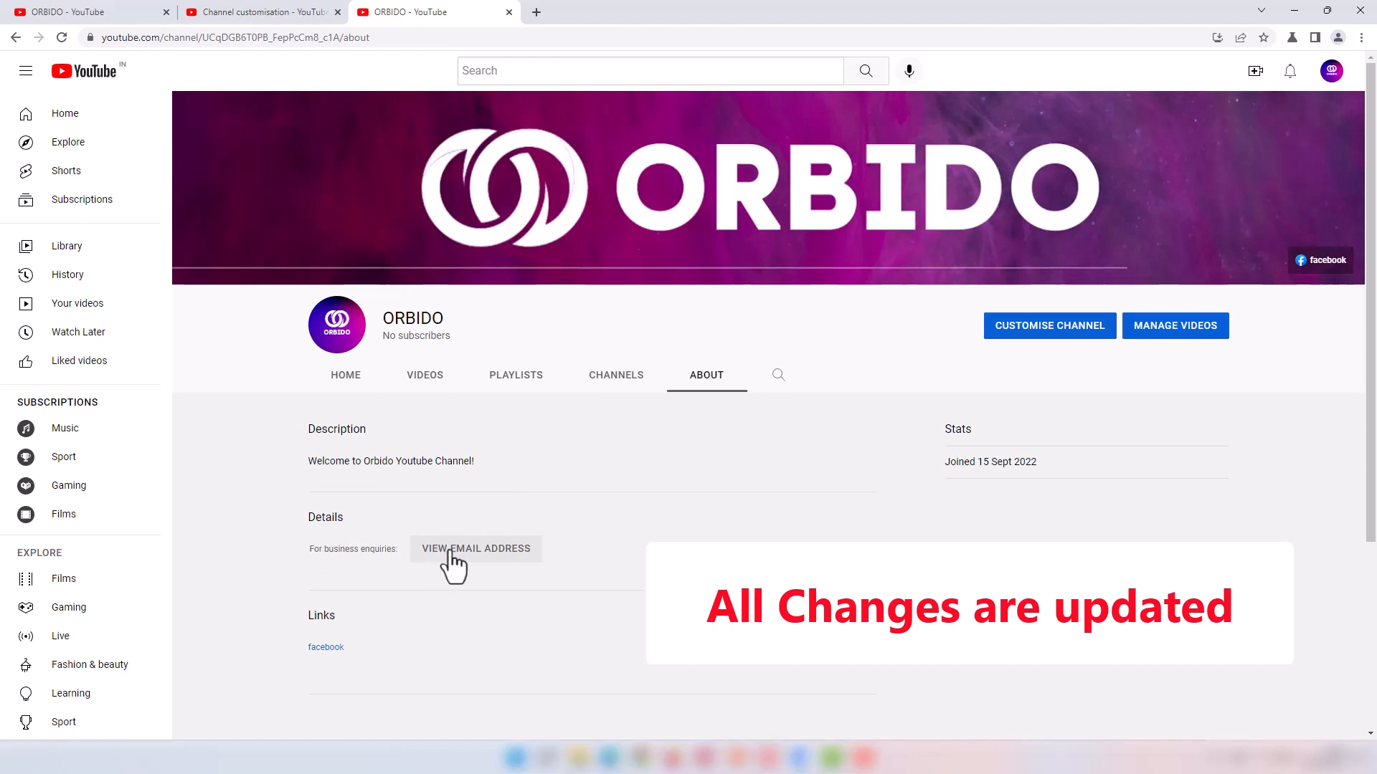
click(495, 555)
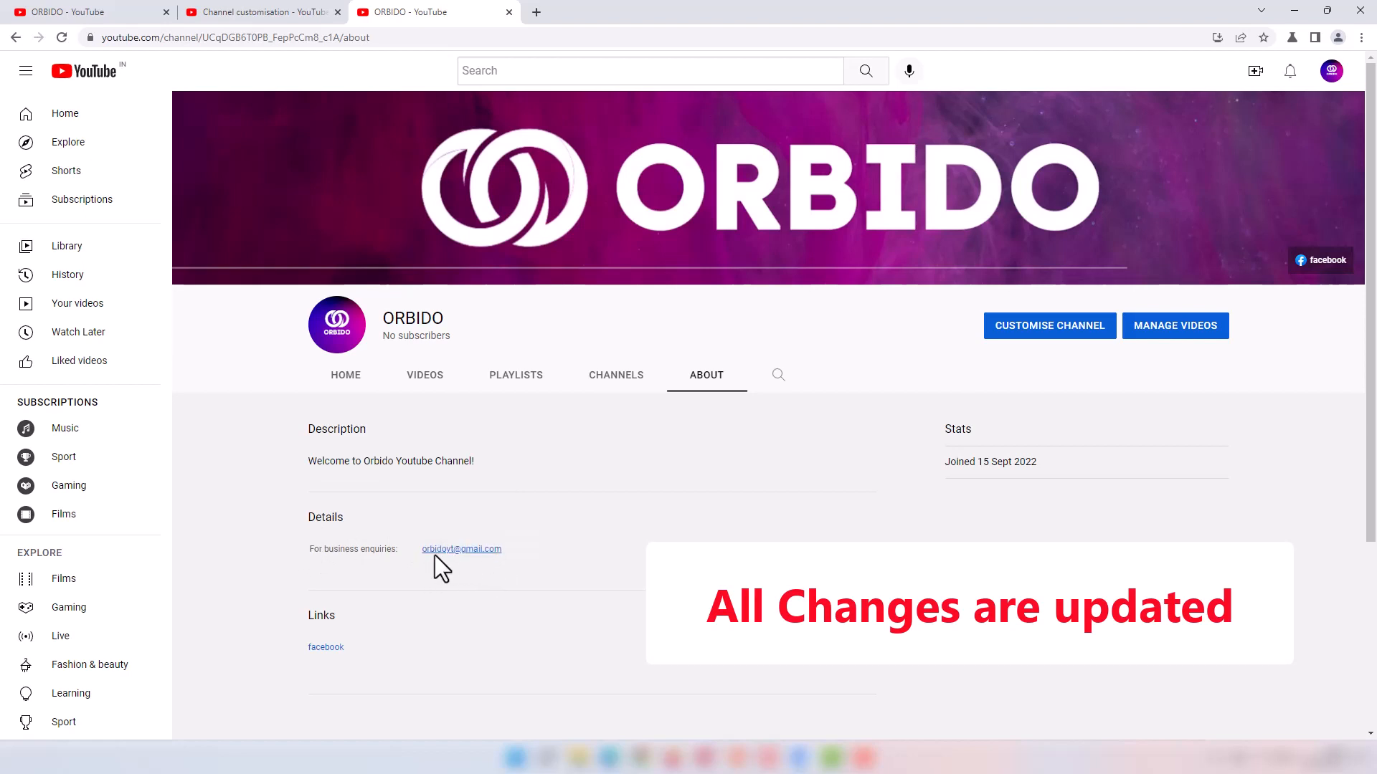